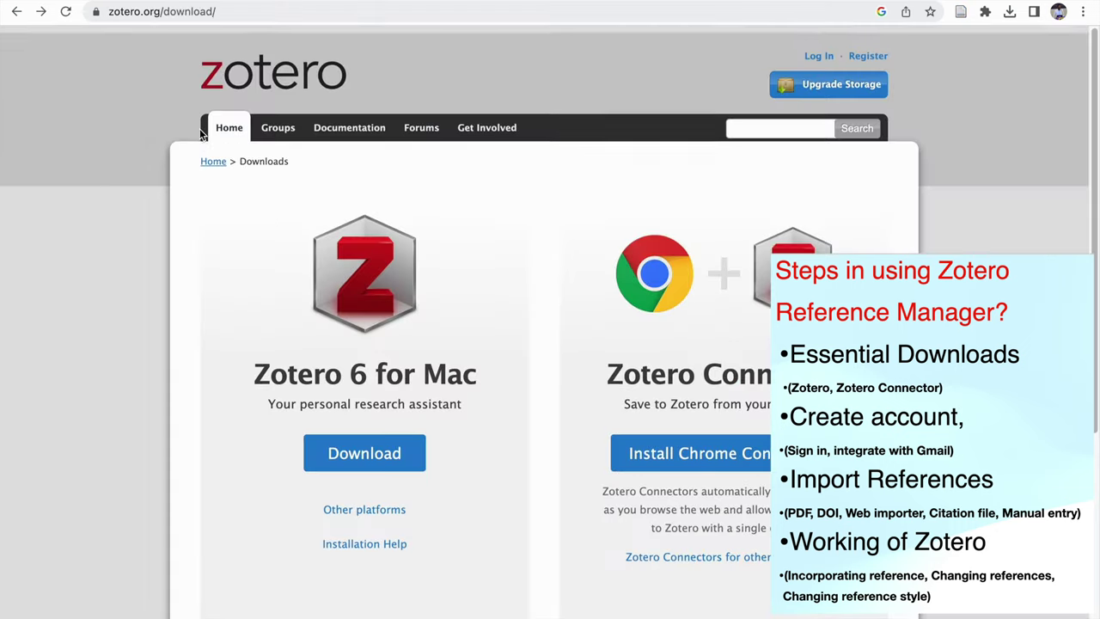
Scroll down to the Zotero download page for the desktop app and Connector.
scroll(201, 133, "down", 1)
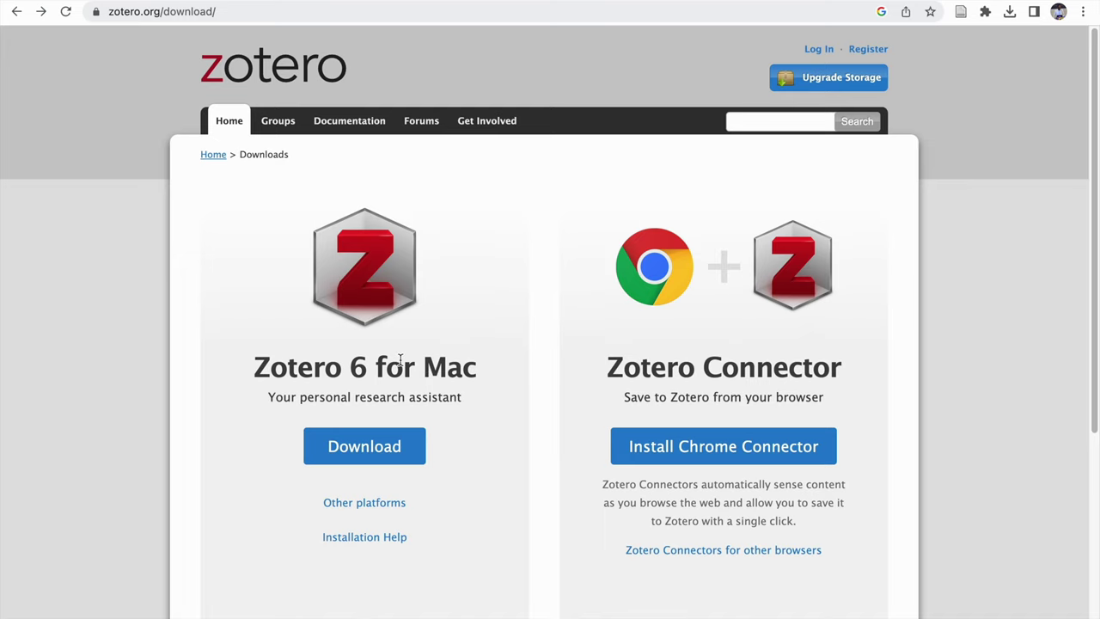
Look over the Zotero 6 for Mac and Chrome Connector downloads, then switch to Zotero.
scroll(401, 361, "down", 5)
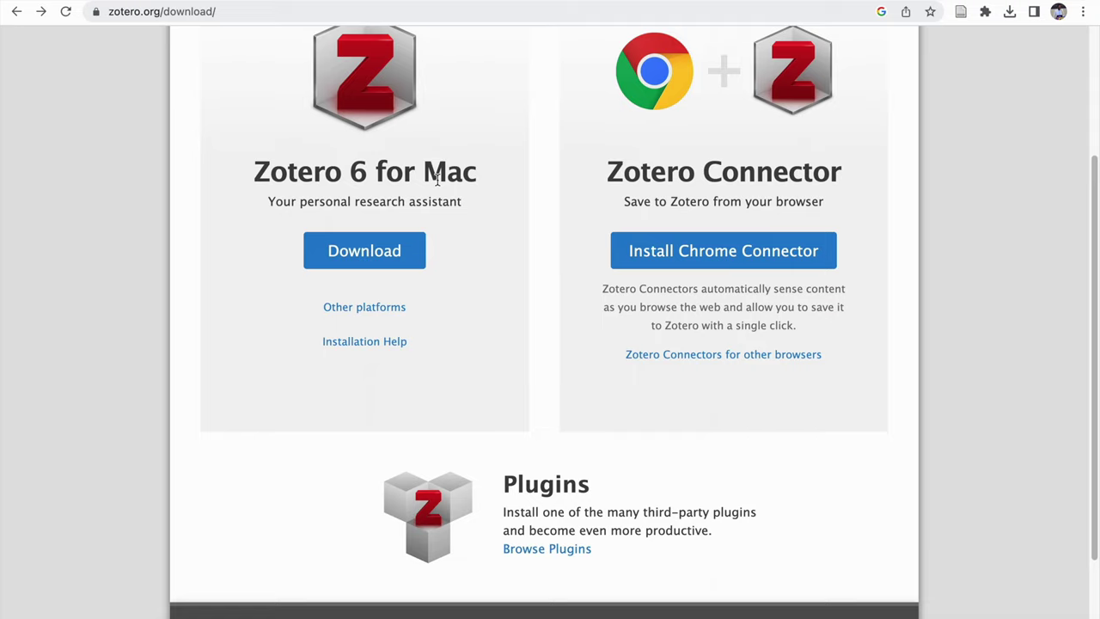
scroll(665, 111, "up", 2)
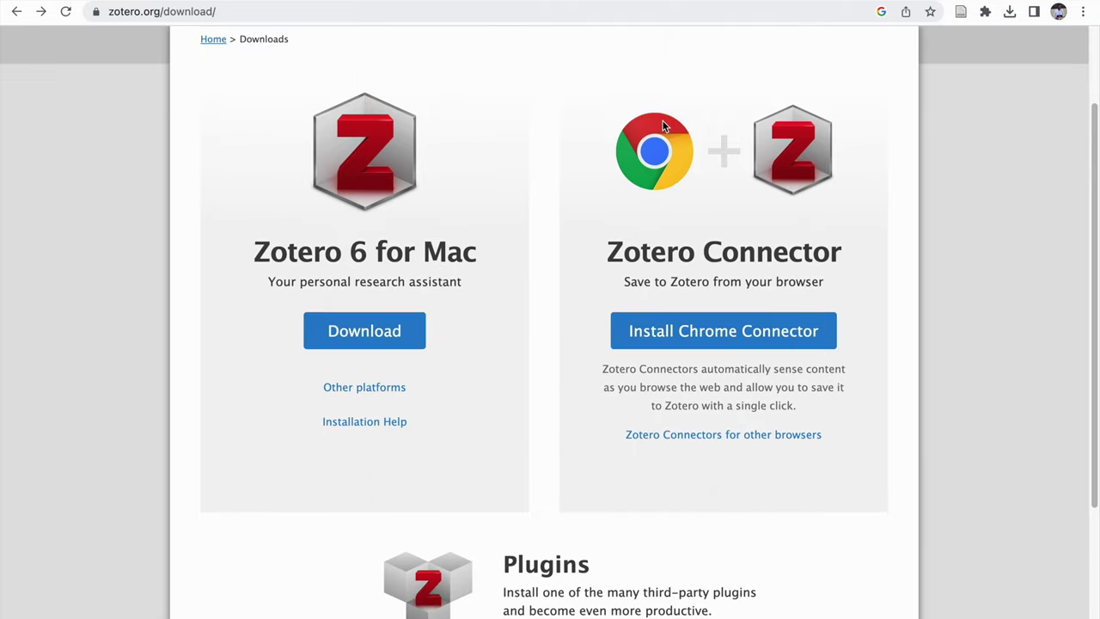
scroll(663, 126, "up", 1)
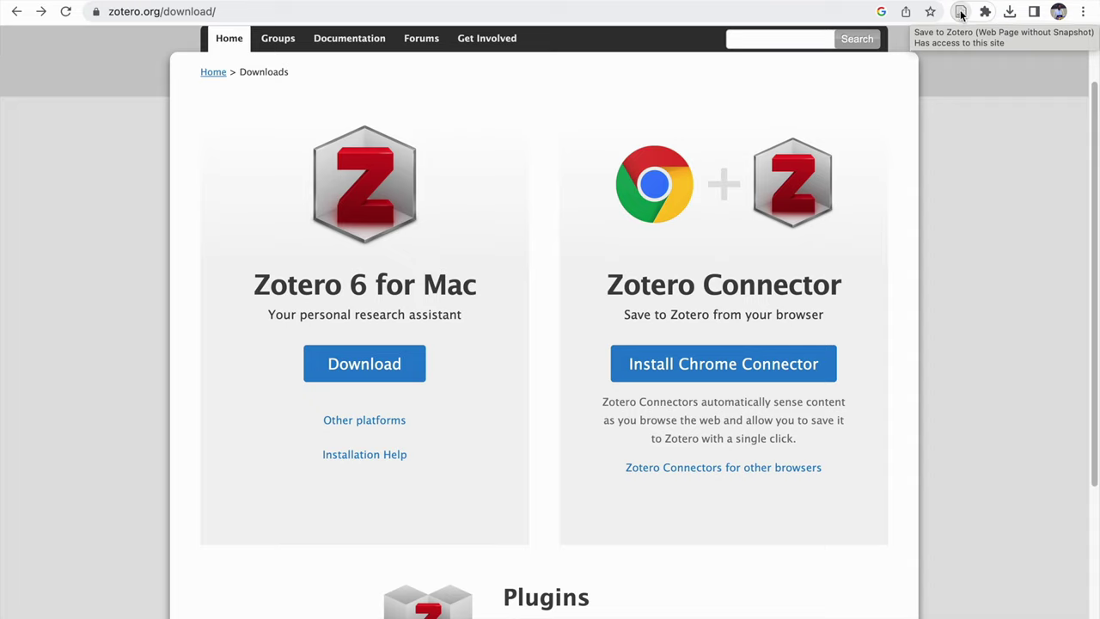
left_click(404, 3)
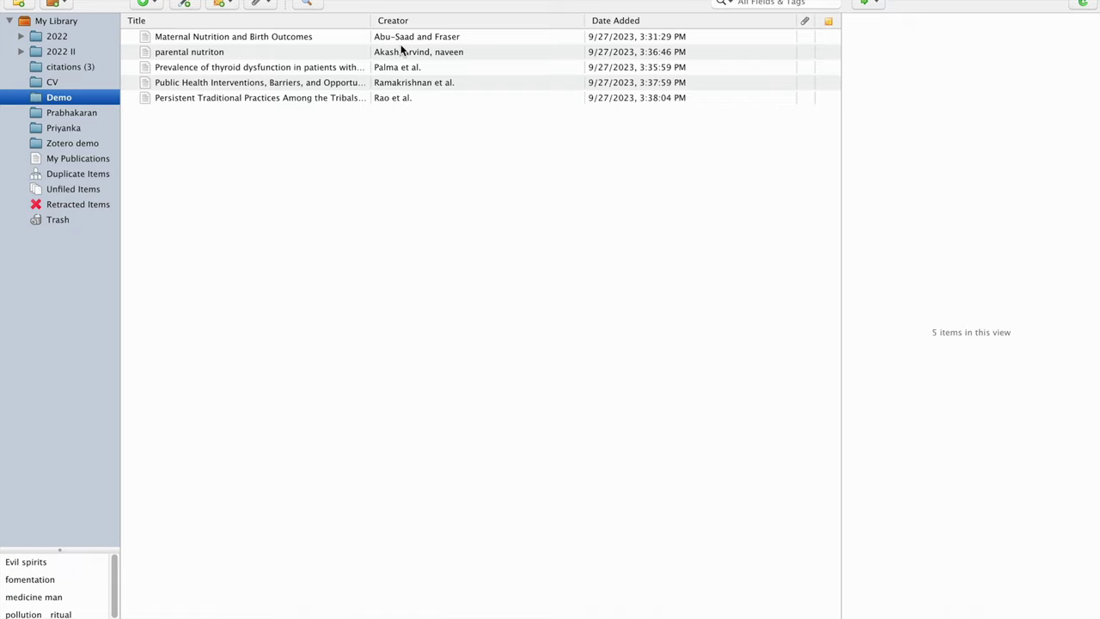
View the Maternal Nutrition and Birth Outcomes item's details, then select the empty Zotero demo collection.
left_click(663, 40)
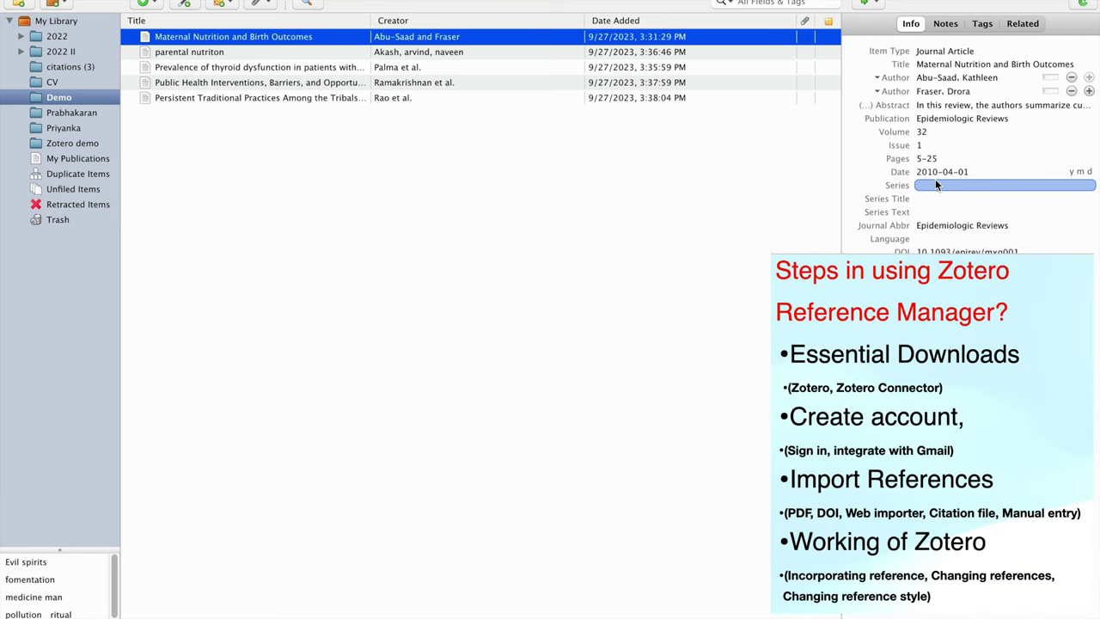
key("super+Tab")
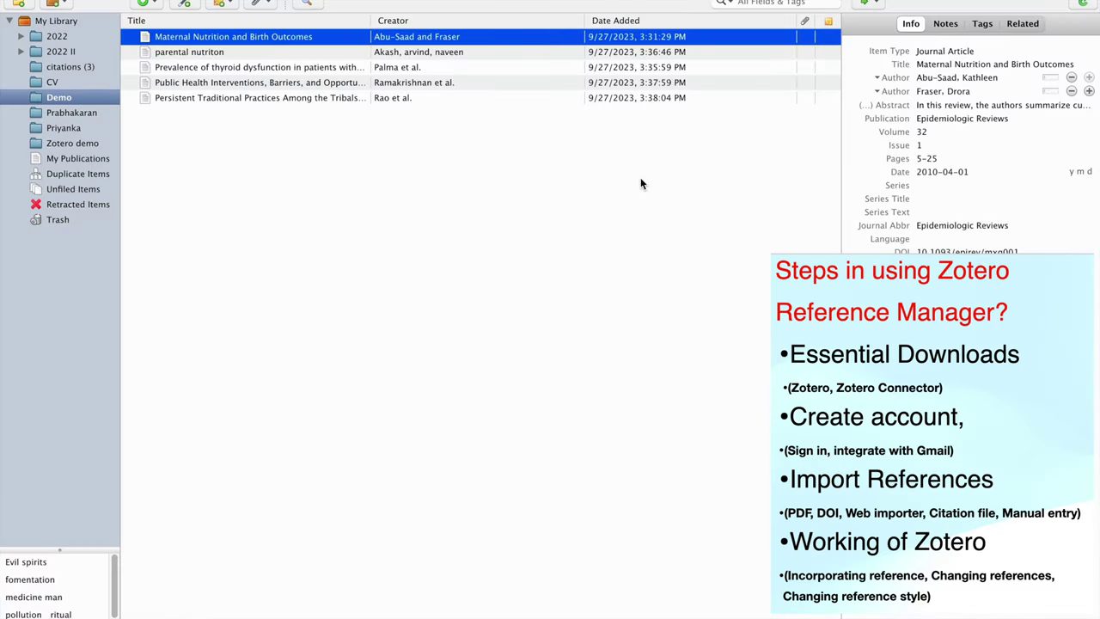
left_click(102, 144)
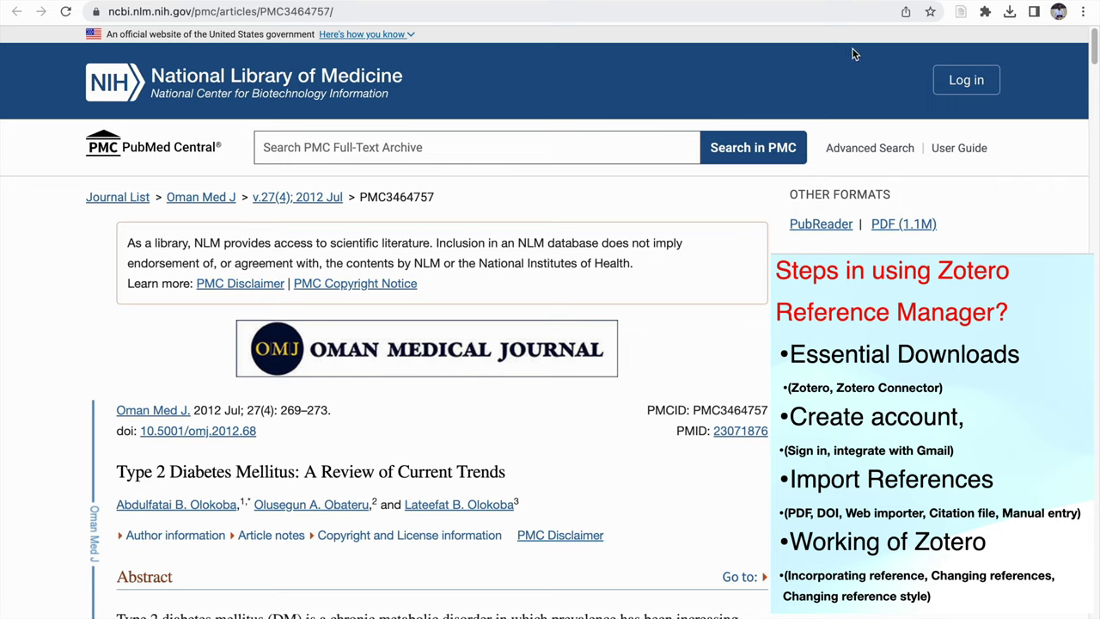
Save the PMC 'Type 2 Diabetes Mellitus' review into Zotero demo and select it.
left_click(961, 12)
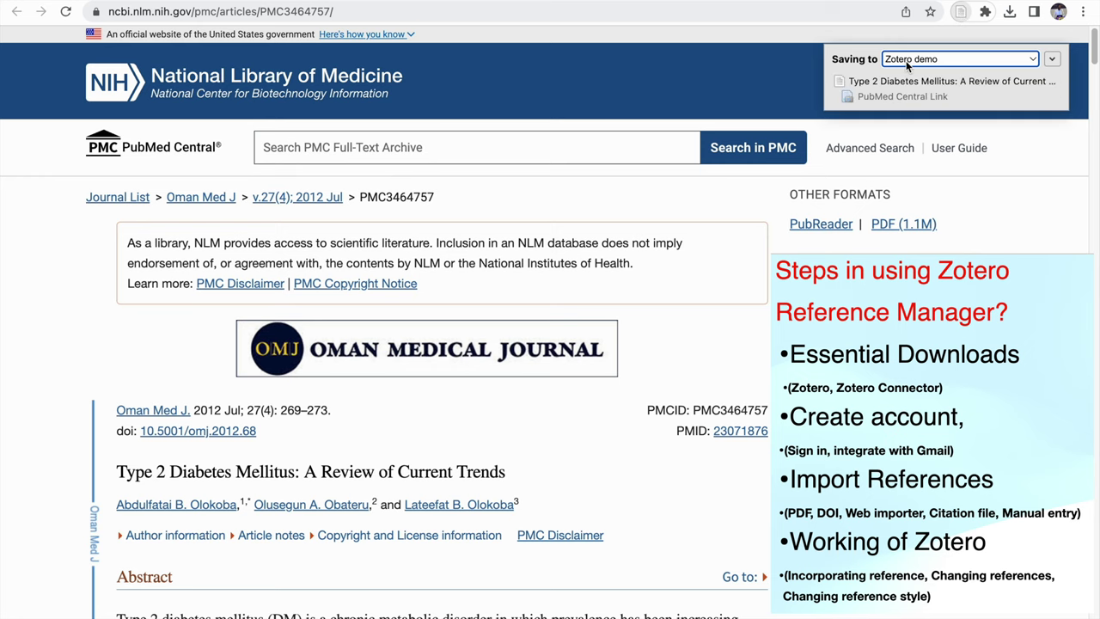
key("ctrl+Right")
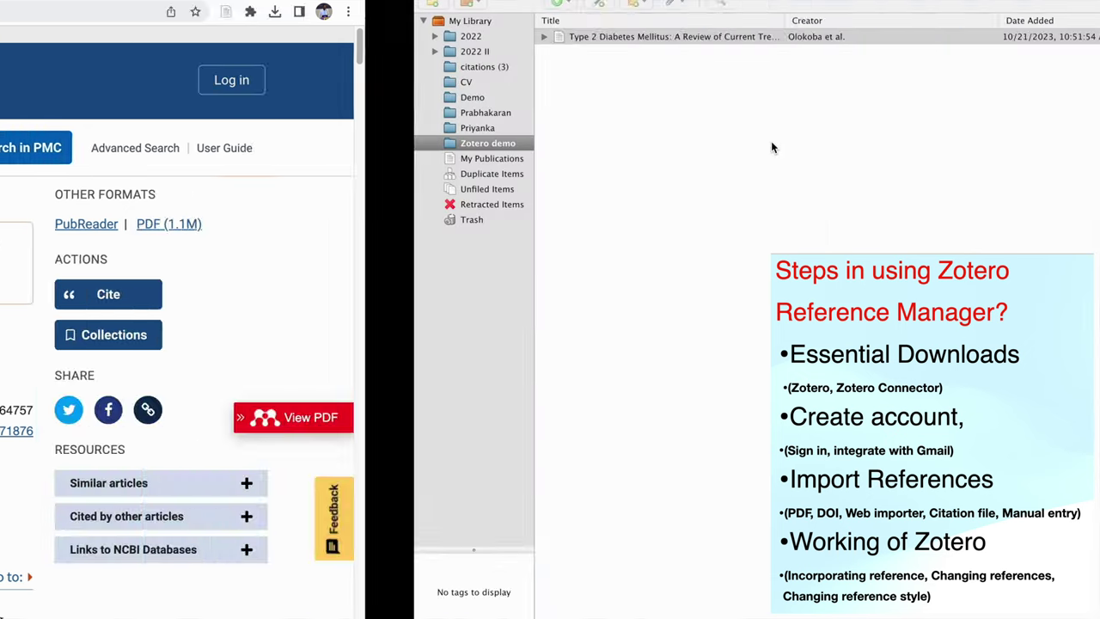
left_click(551, 39)
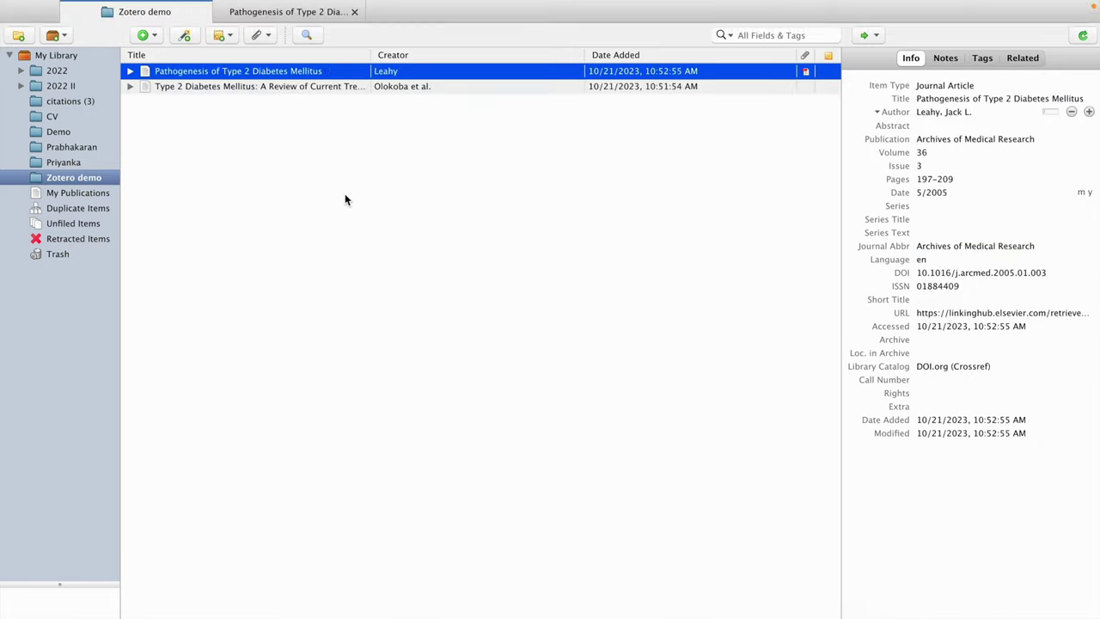
Copy the DOI link from the JCEM 'Update on Diagnosis' article page.
key("super+q")
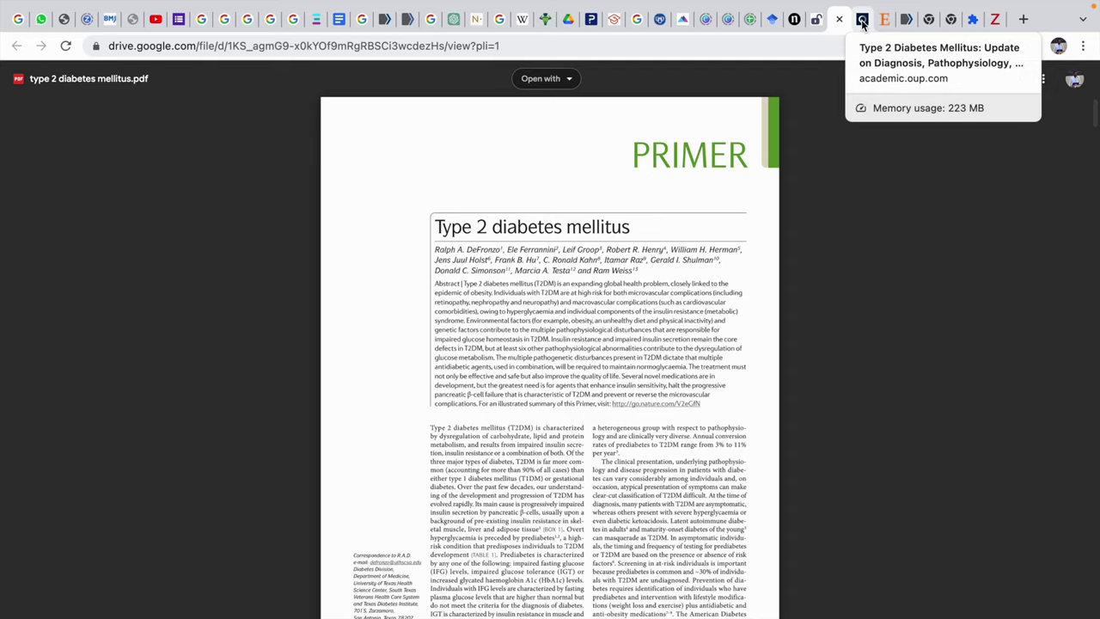
left_click(851, 18)
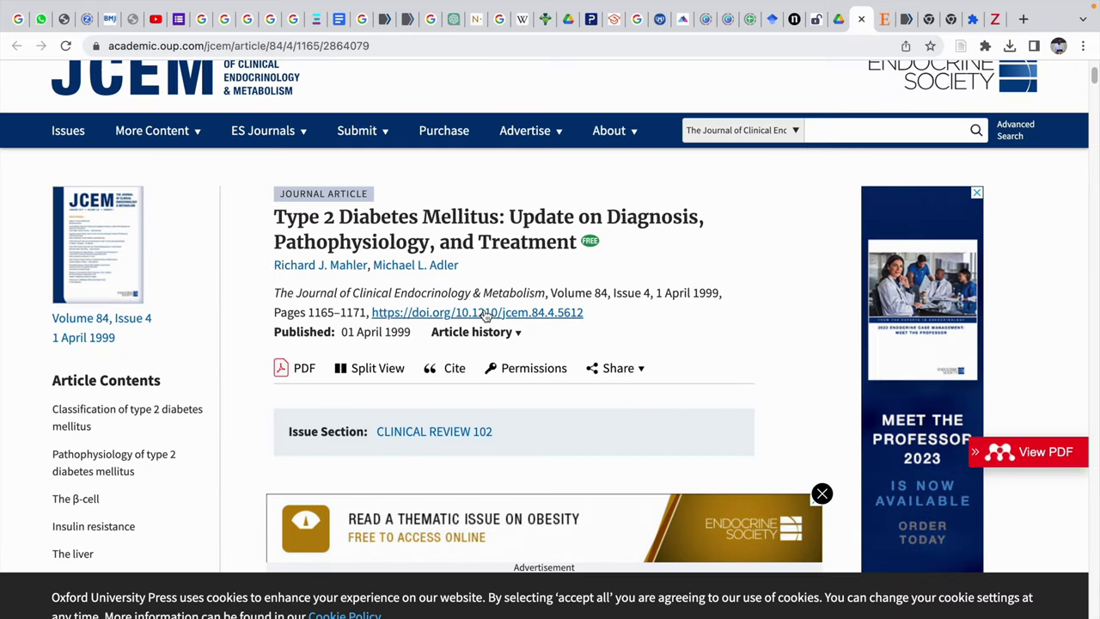
right_click(490, 312)
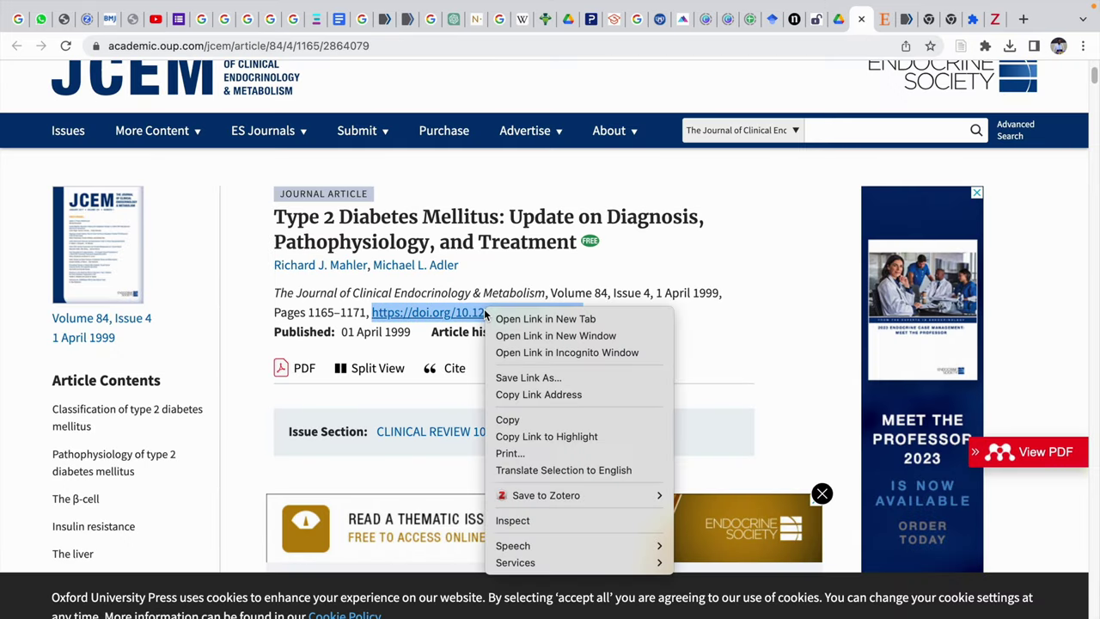
left_click(510, 419)
Import the copied DOI into the Zotero demo collection using Add Item by Identifier.
key("ctrl+Right")
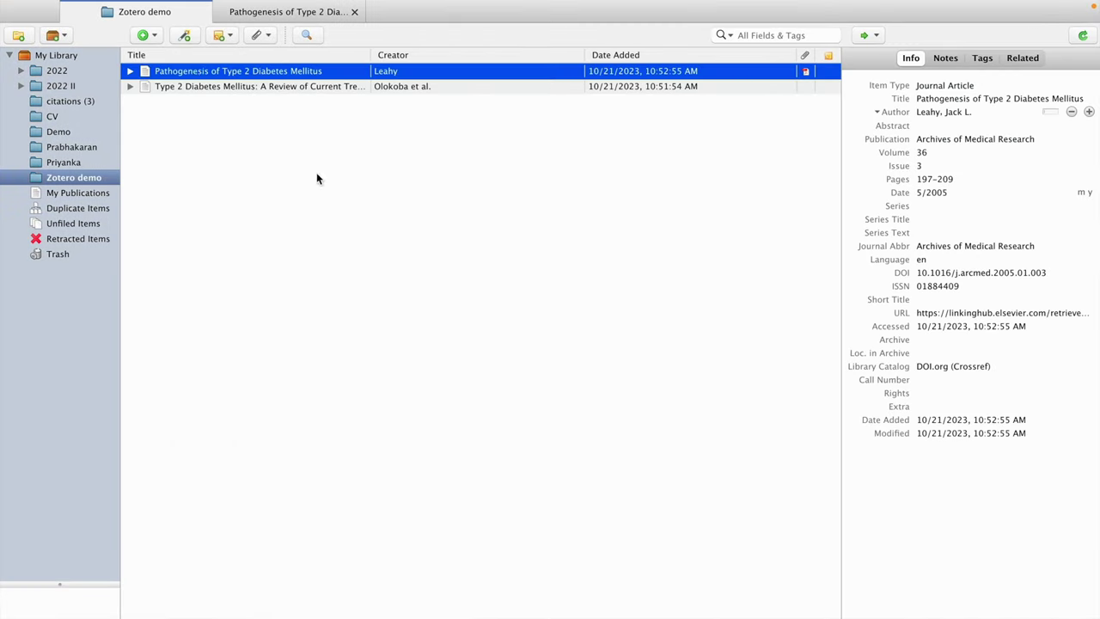
left_click(186, 36)
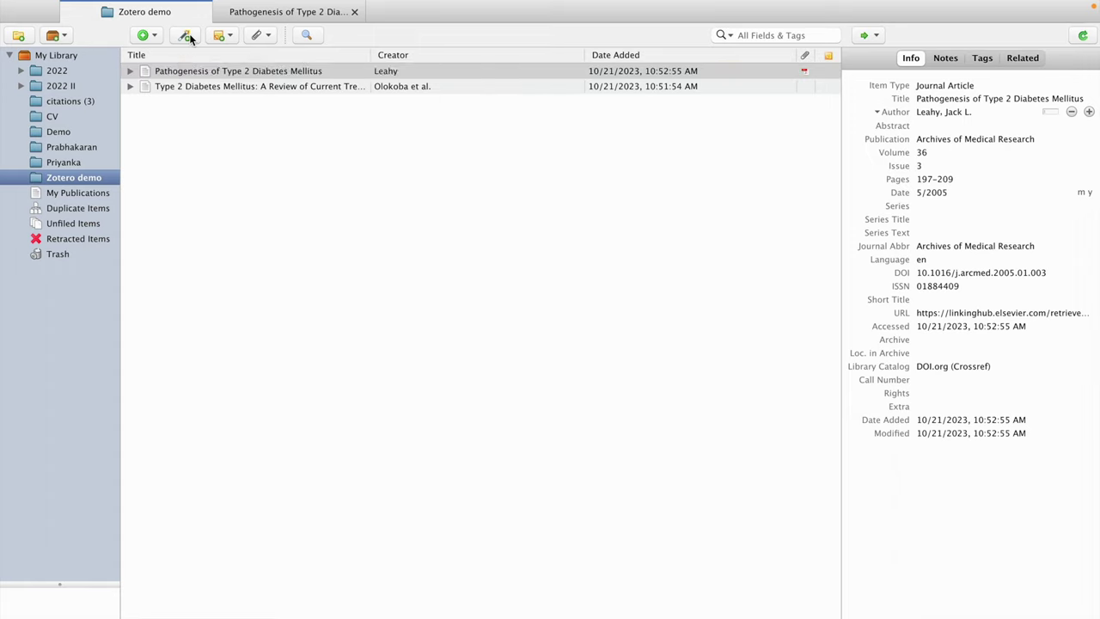
key("super+v")
key("Return")
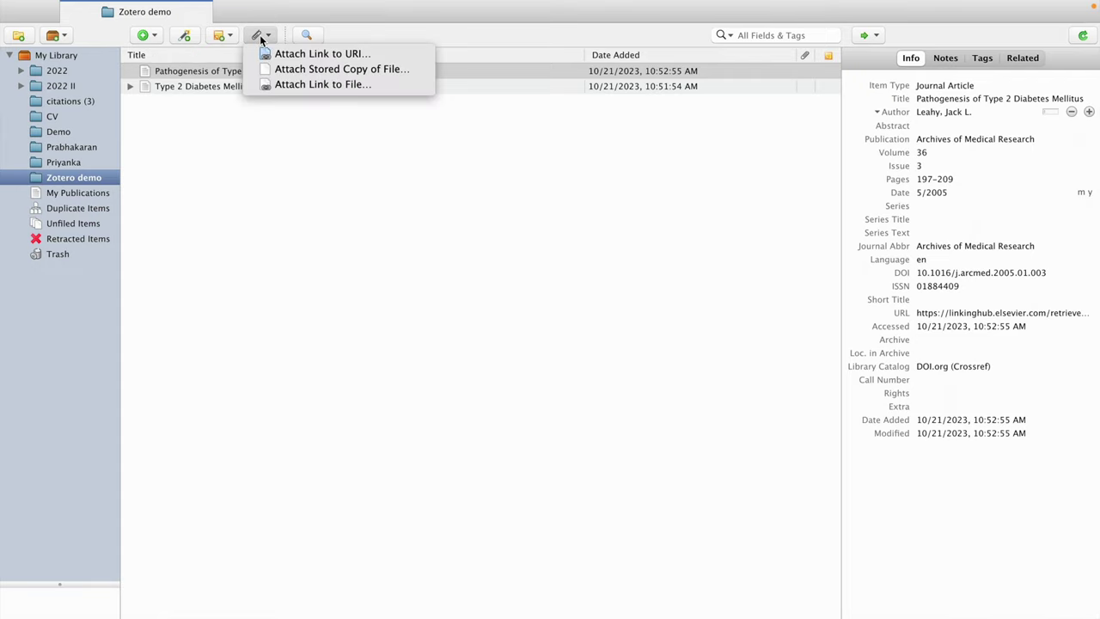
Attach type 2 diabetes mellitus.pdf as a stored copy to the Pathogenesis item.
left_click(303, 72)
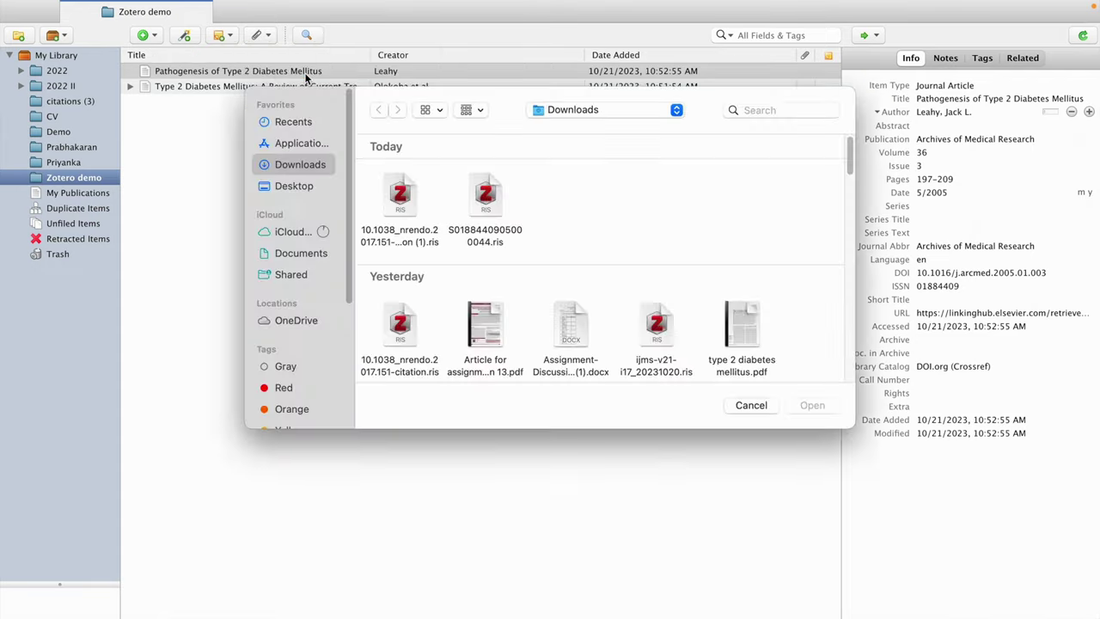
scroll(503, 244, "down", 5)
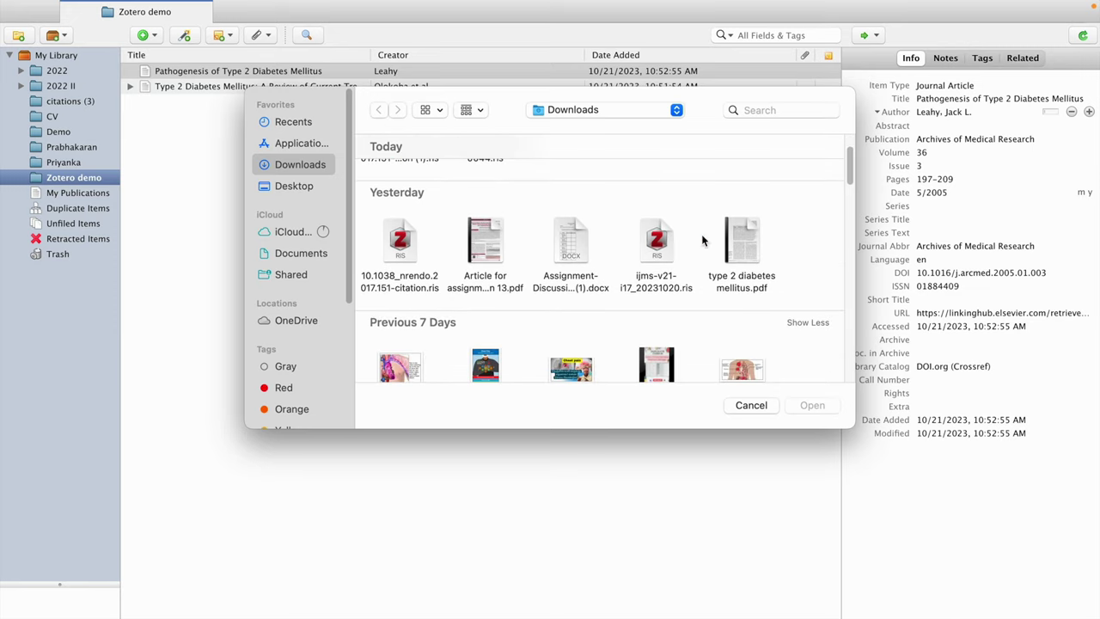
left_click(739, 227)
left_click(826, 411)
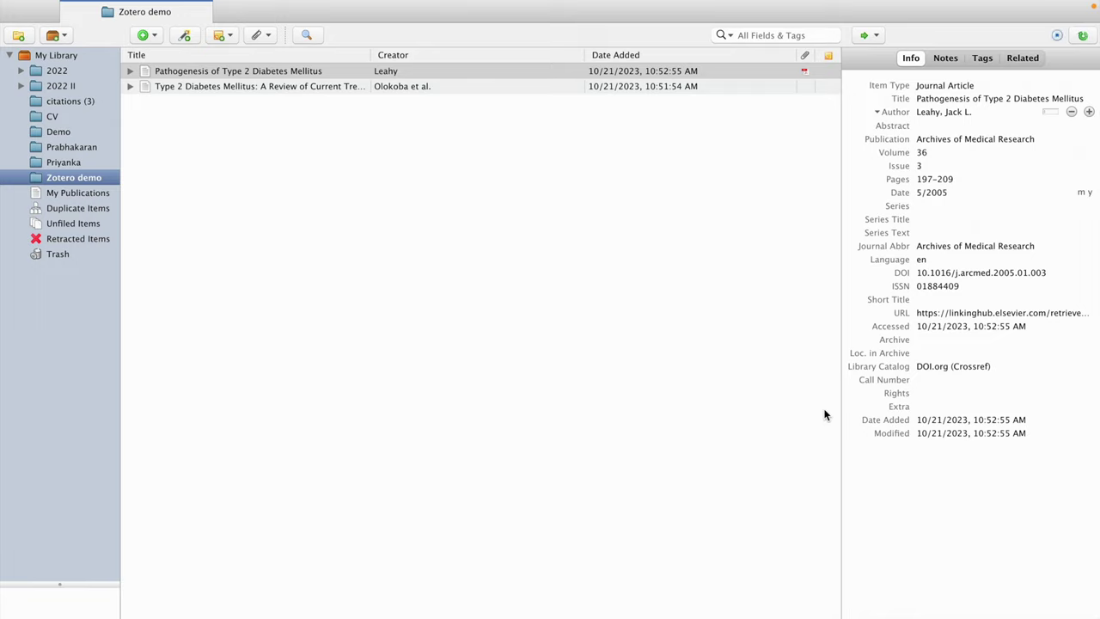
Open the Pathogenesis PDF and highlight the microvascular and macrovascular complications phrase.
left_click(806, 73)
left_click(806, 73)
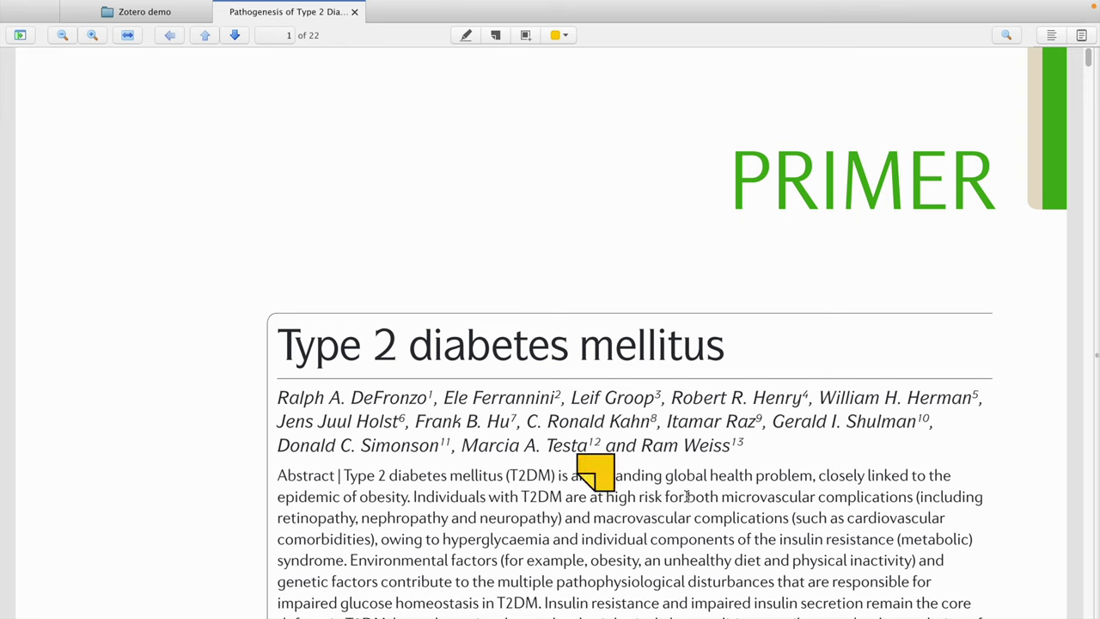
left_click_drag(689, 497, 789, 517)
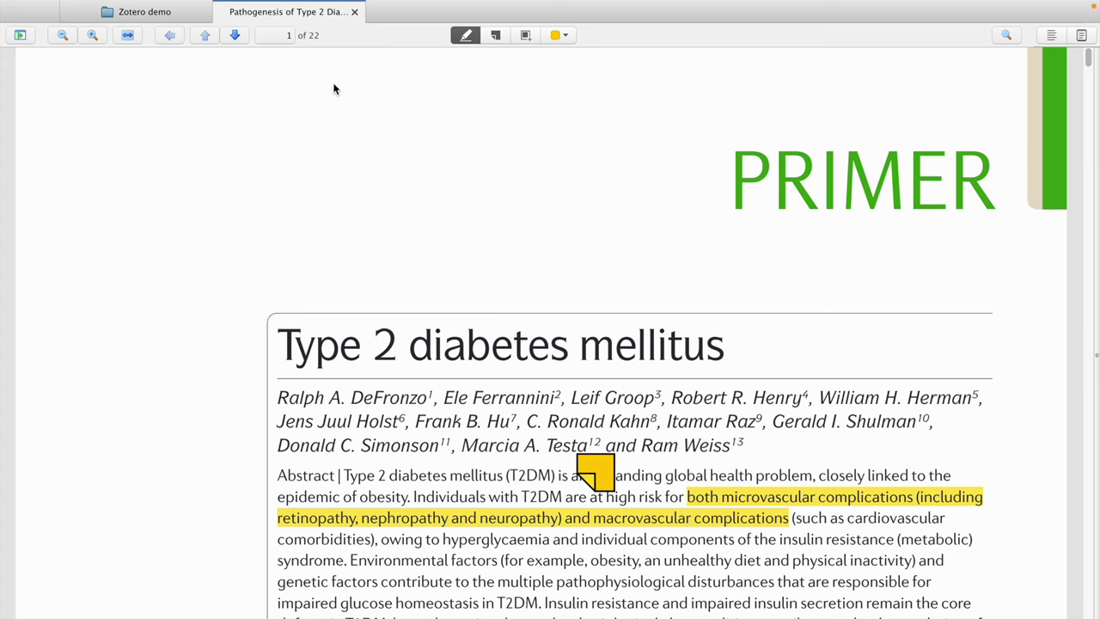
left_click(186, 17)
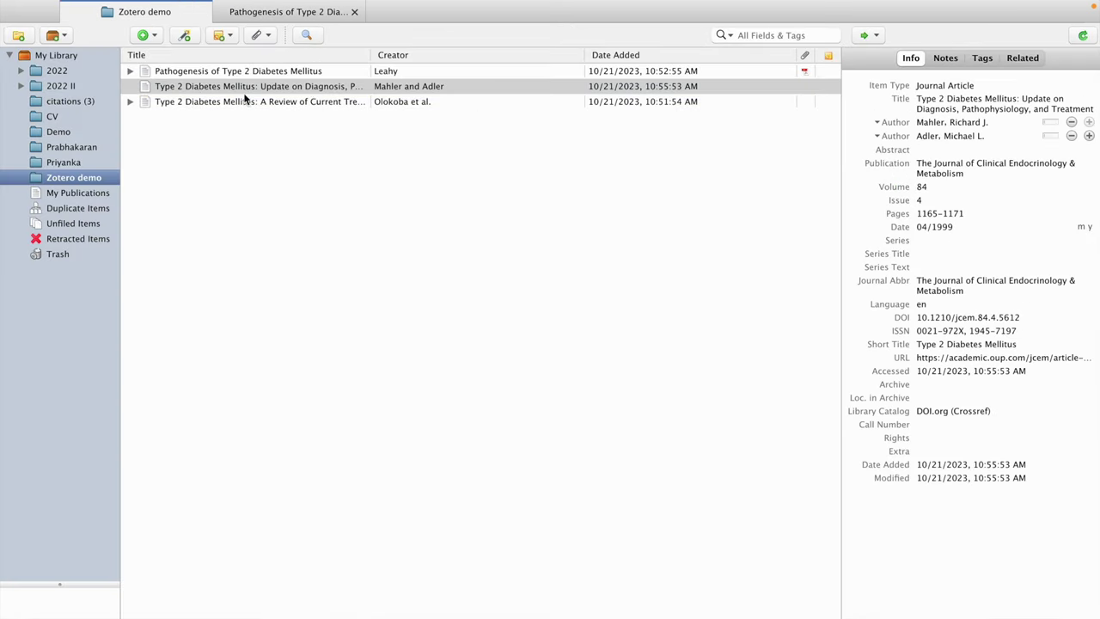
Create a Journal Article titled 'Diabetes' with an author name and journal abbreviation ICMR.
left_click(155, 39)
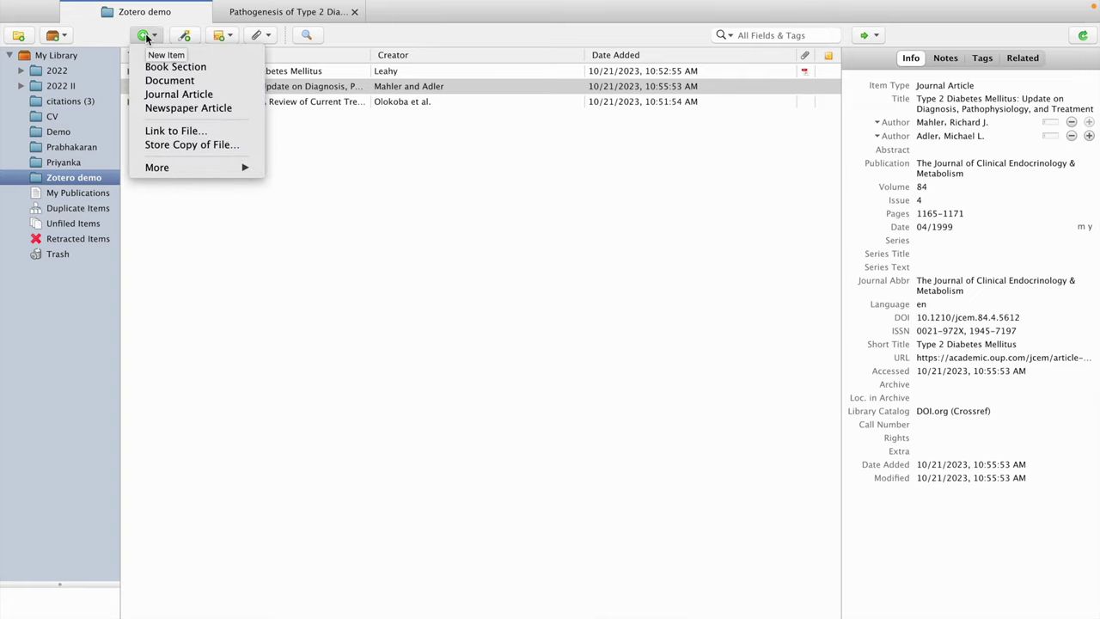
left_click(174, 95)
type("Diabetes")
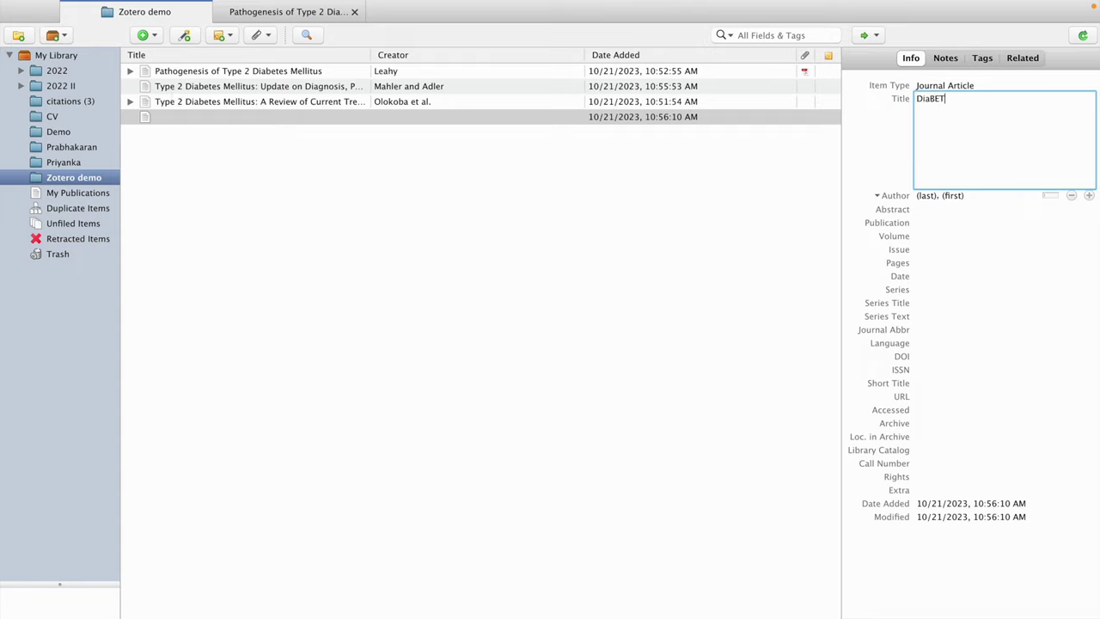
key("Tab")
key("Return")
left_click(922, 245)
type("ICMR")
left_click(779, 271)
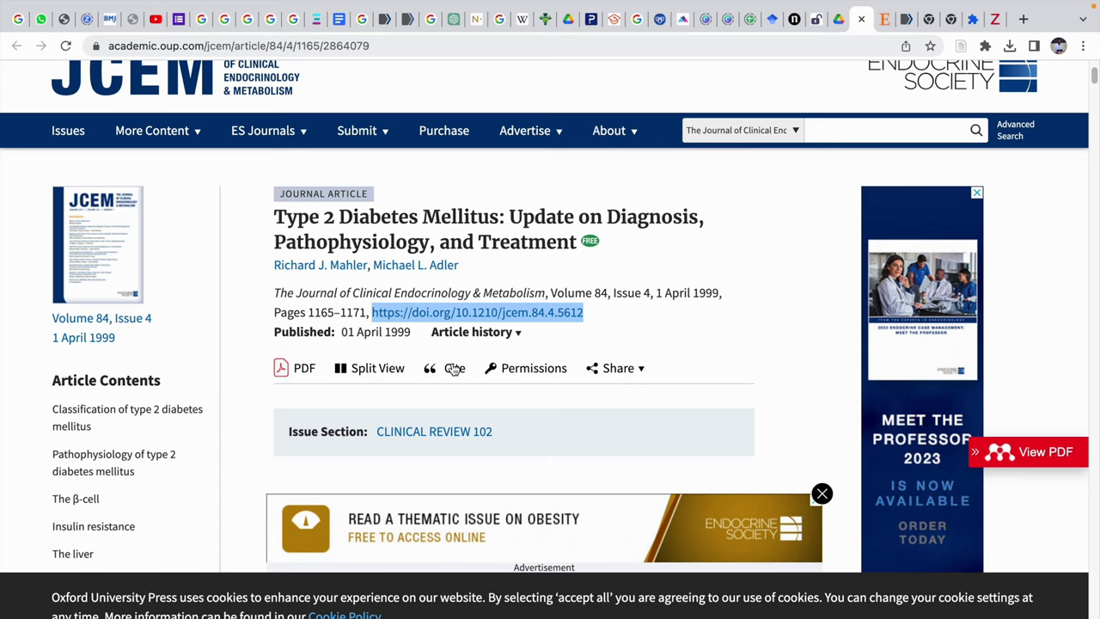
Download the JCEM article's citation as a .ris file, dismissing the Connector import prompt.
left_click(452, 368)
left_click(455, 273)
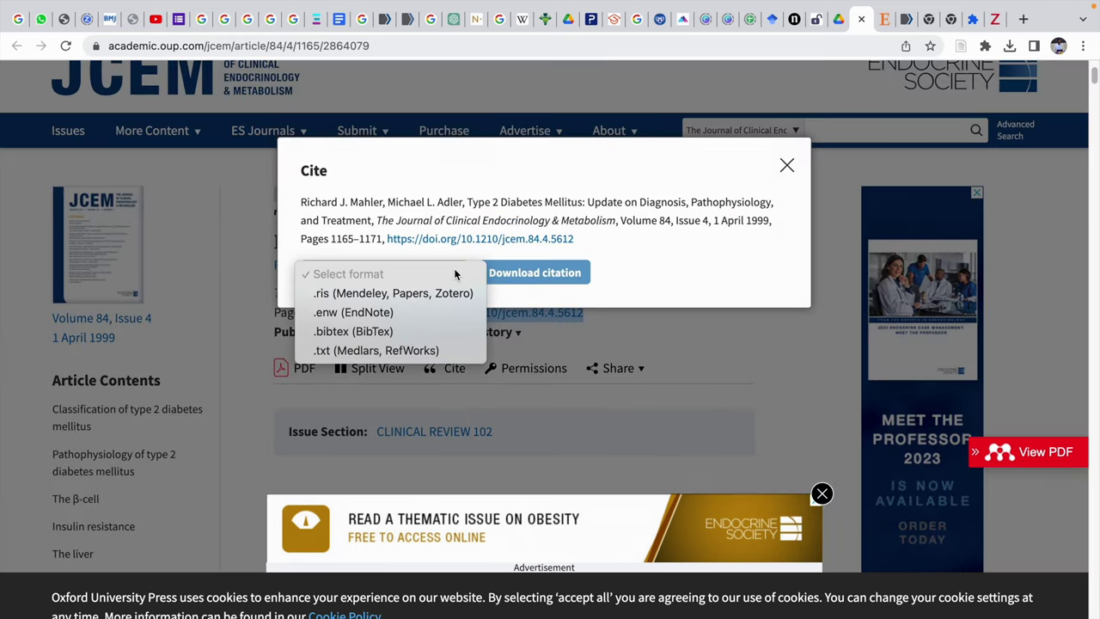
left_click(387, 293)
left_click(544, 272)
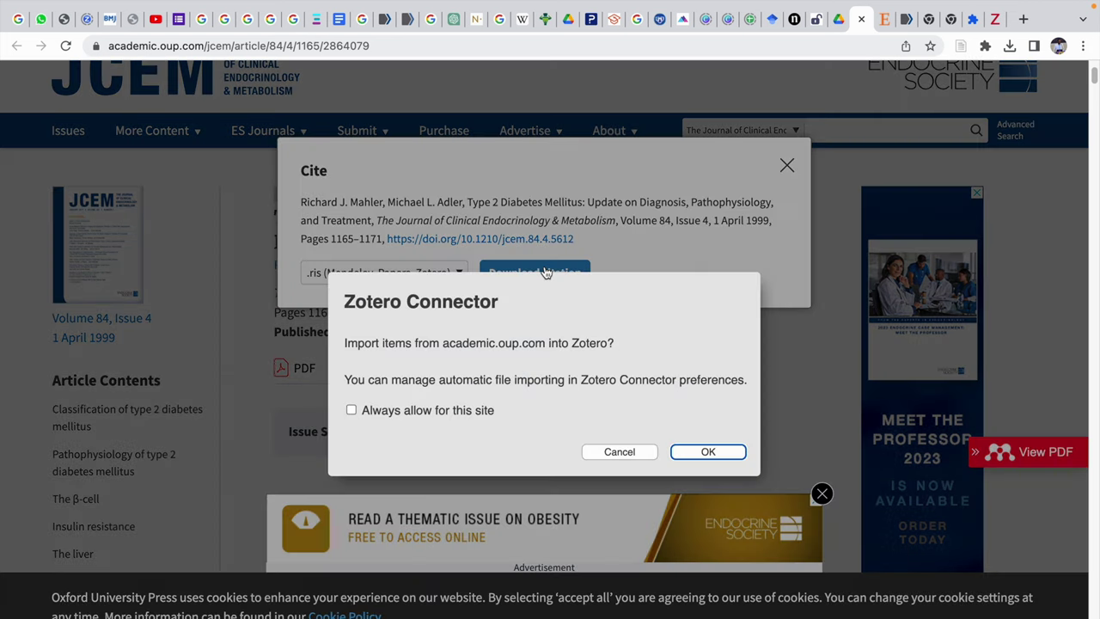
key("Escape")
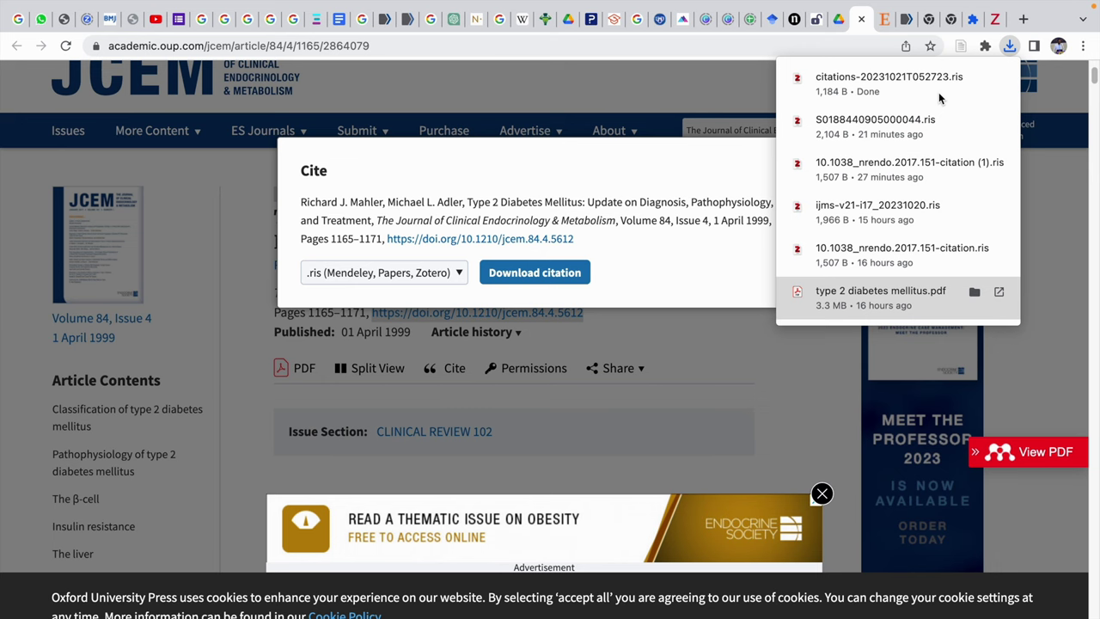
left_click(338, 19)
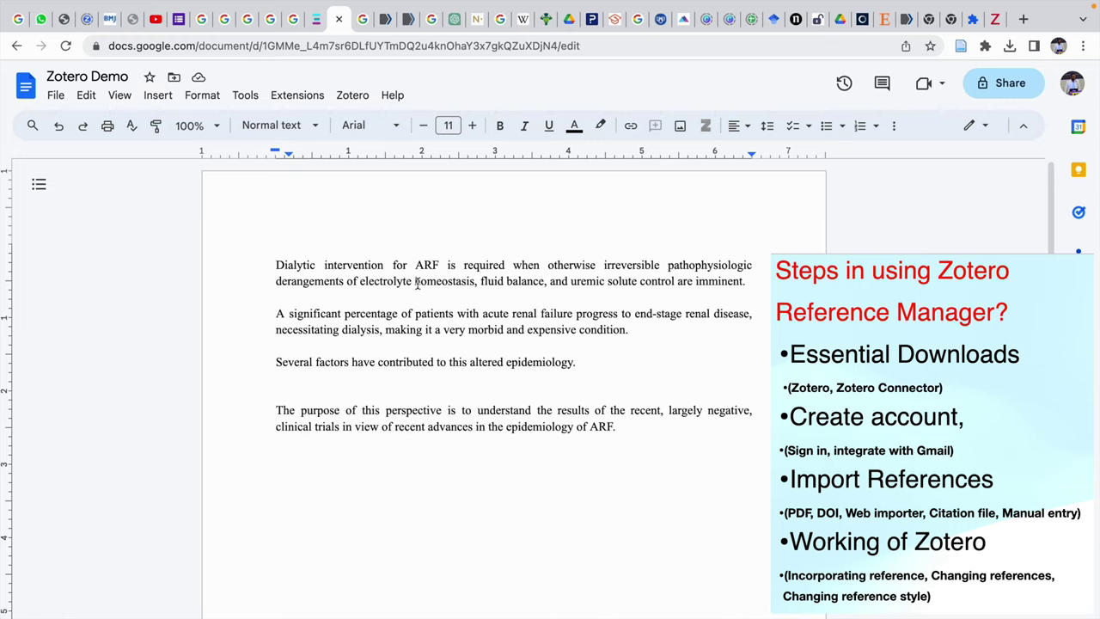
scroll(418, 284, "down", 1)
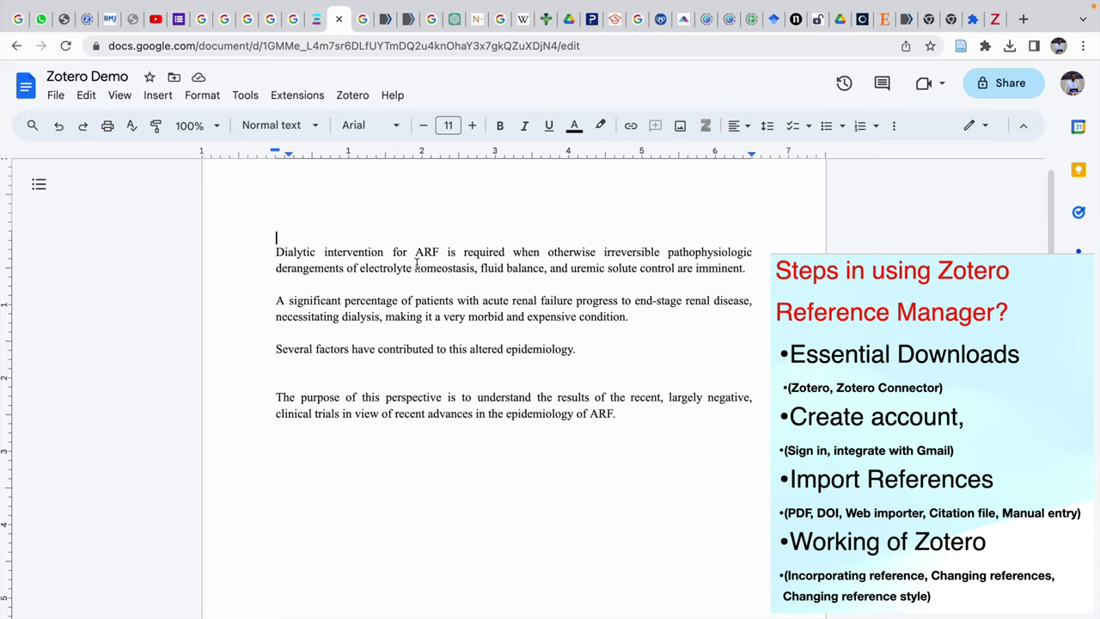
left_click(755, 269)
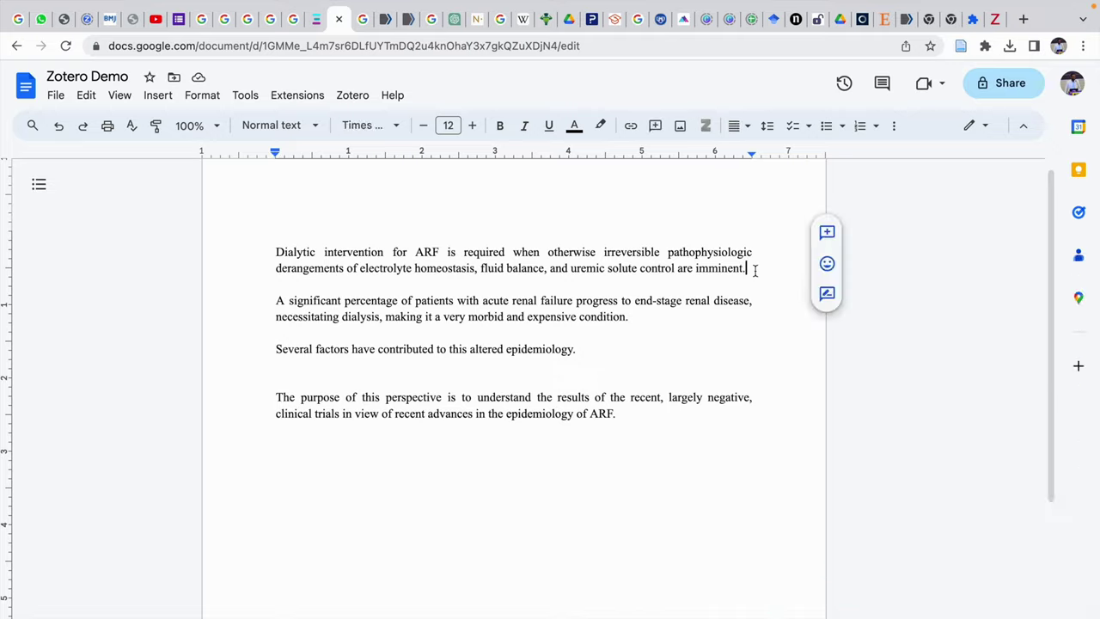
Cite the type 2 diabetes review after the first paragraph as citation (1).
left_click(351, 97)
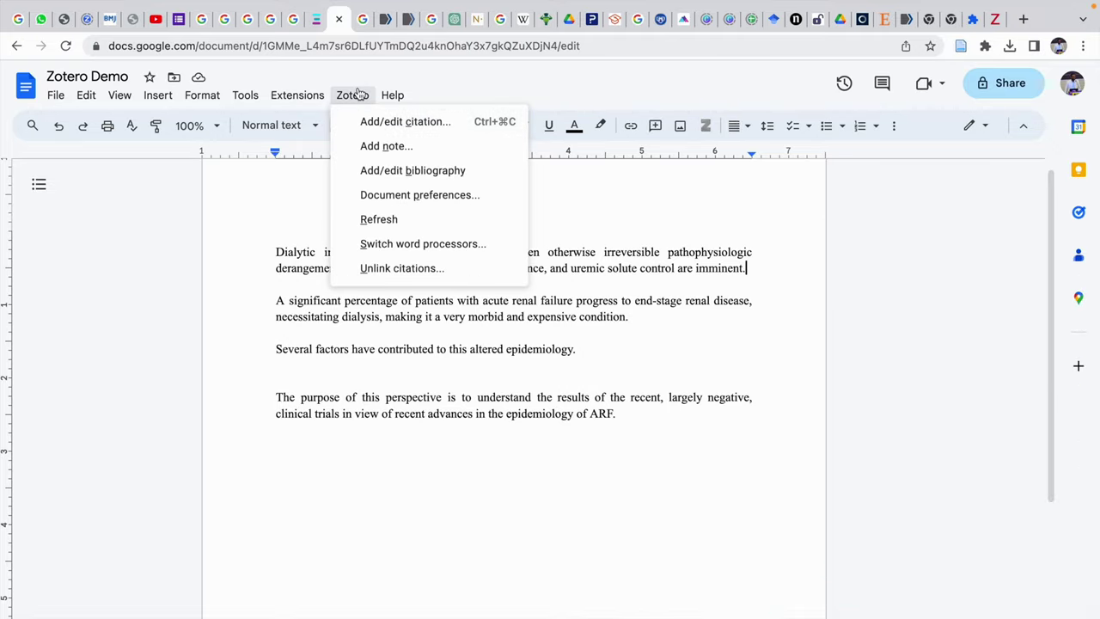
left_click(374, 121)
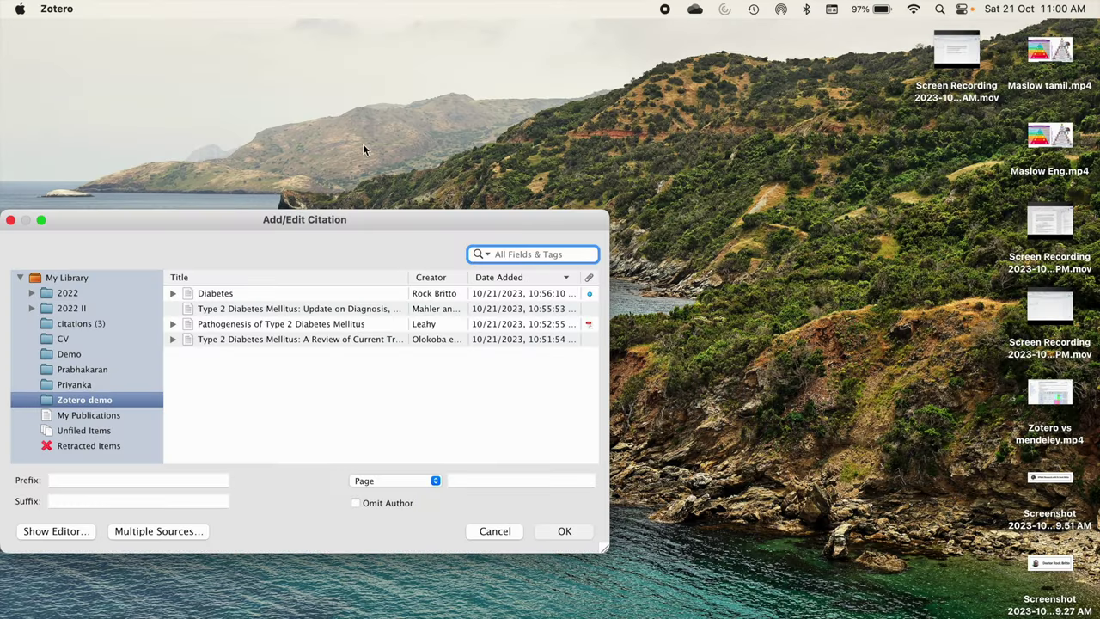
left_click(234, 337)
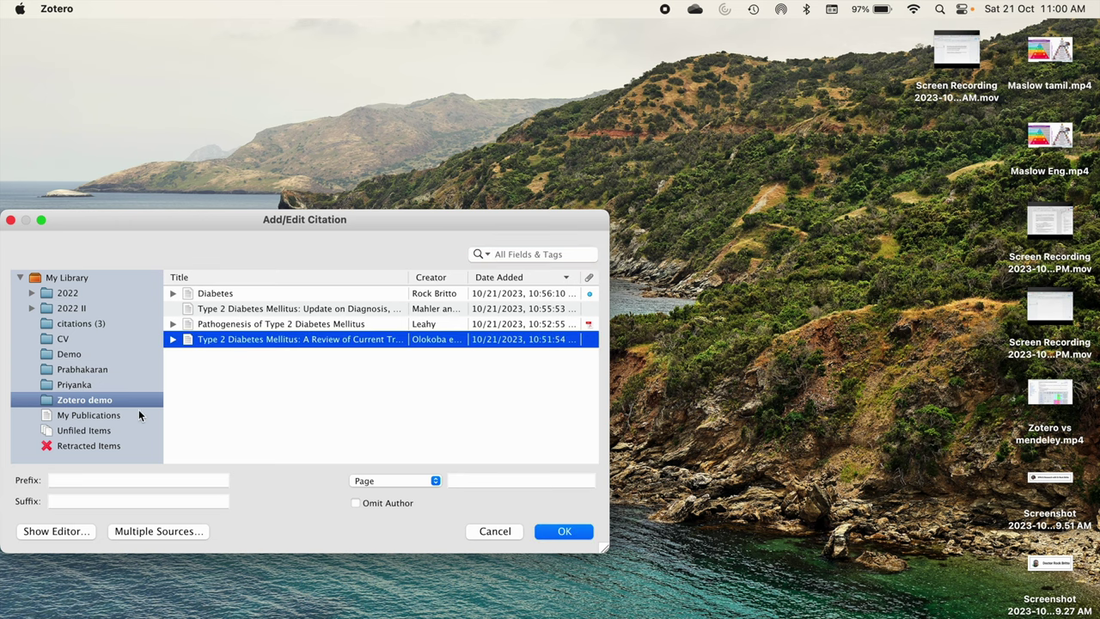
left_click(557, 528)
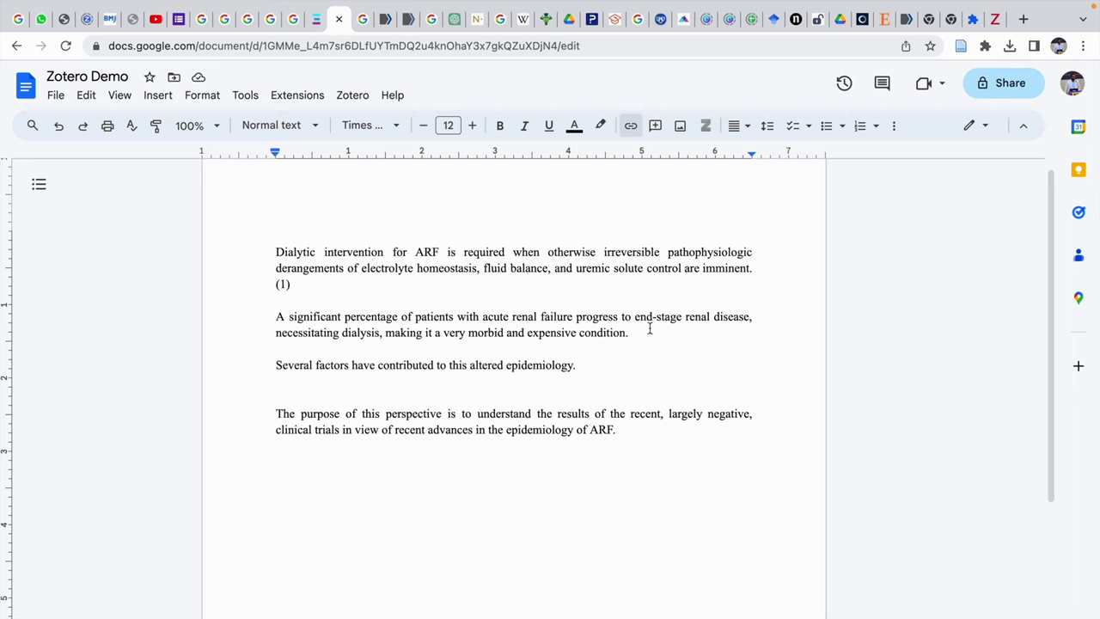
Add Zotero citations (2) and (3) after the second and third paragraphs.
left_click(645, 341)
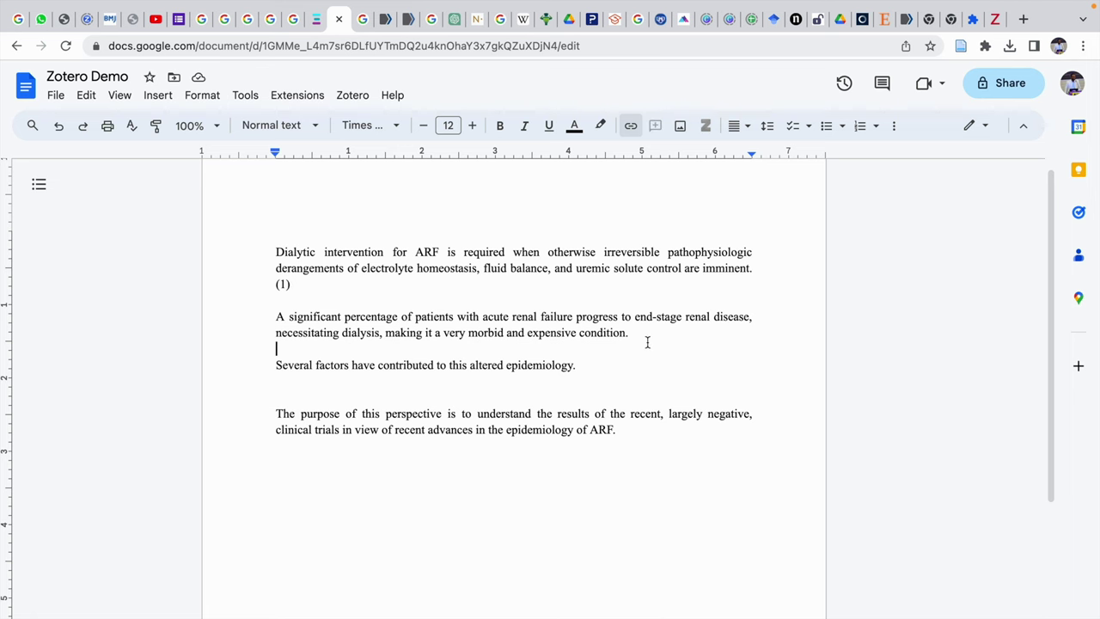
left_click(366, 96)
left_click(371, 121)
left_click(352, 95)
left_click(370, 122)
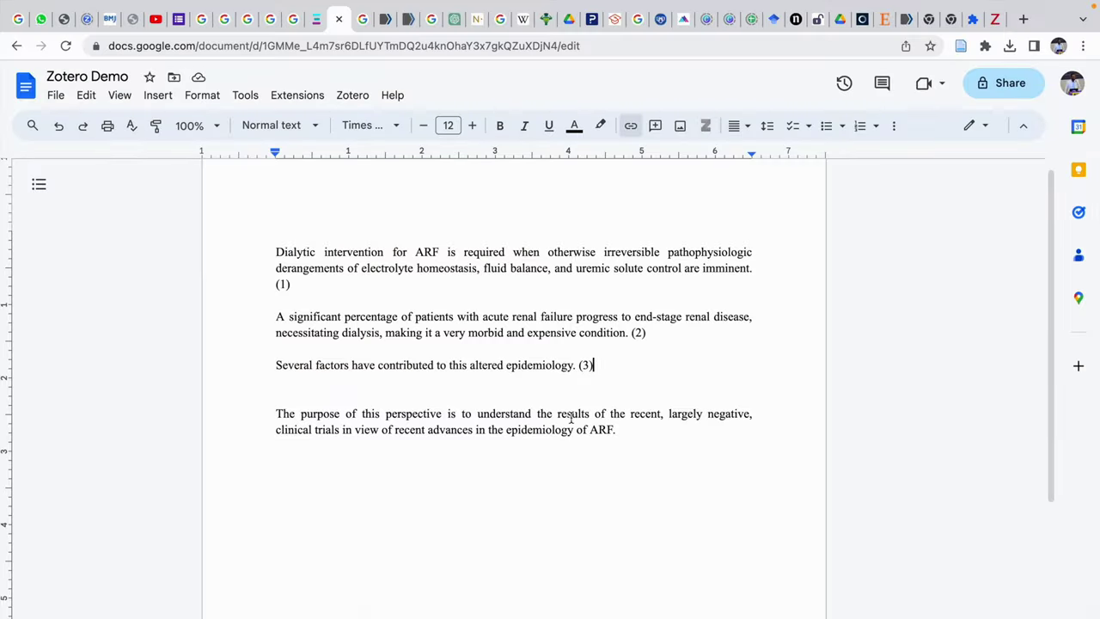
Cite the 'Diabetes' item after the last paragraph as (4) and start a new line.
left_click(633, 433)
left_click(357, 97)
left_click(371, 112)
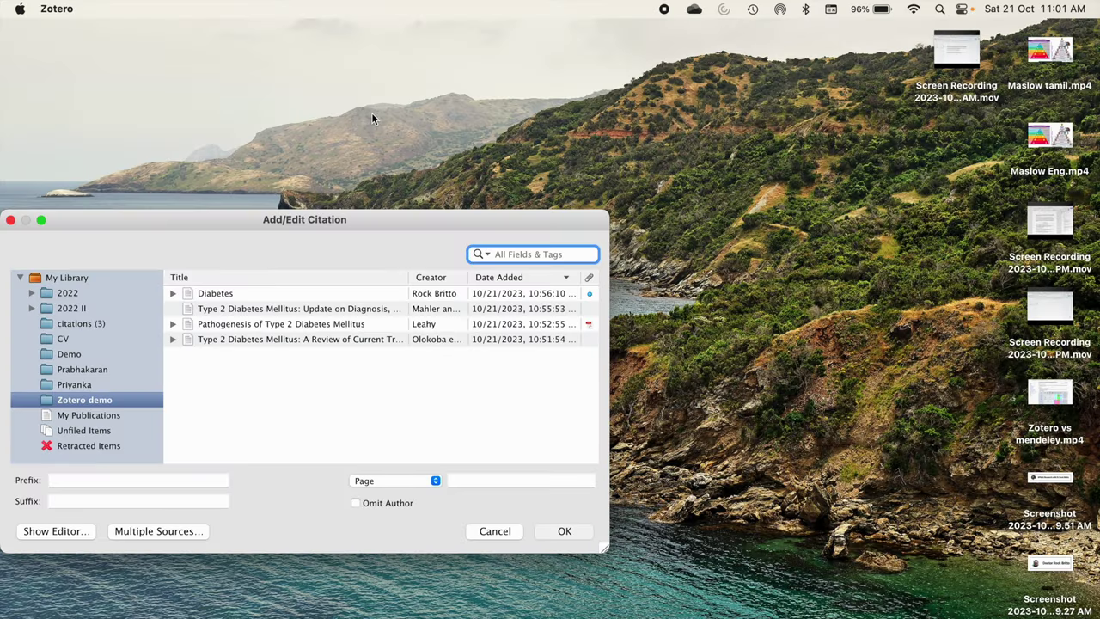
left_click(212, 297)
left_click(557, 530)
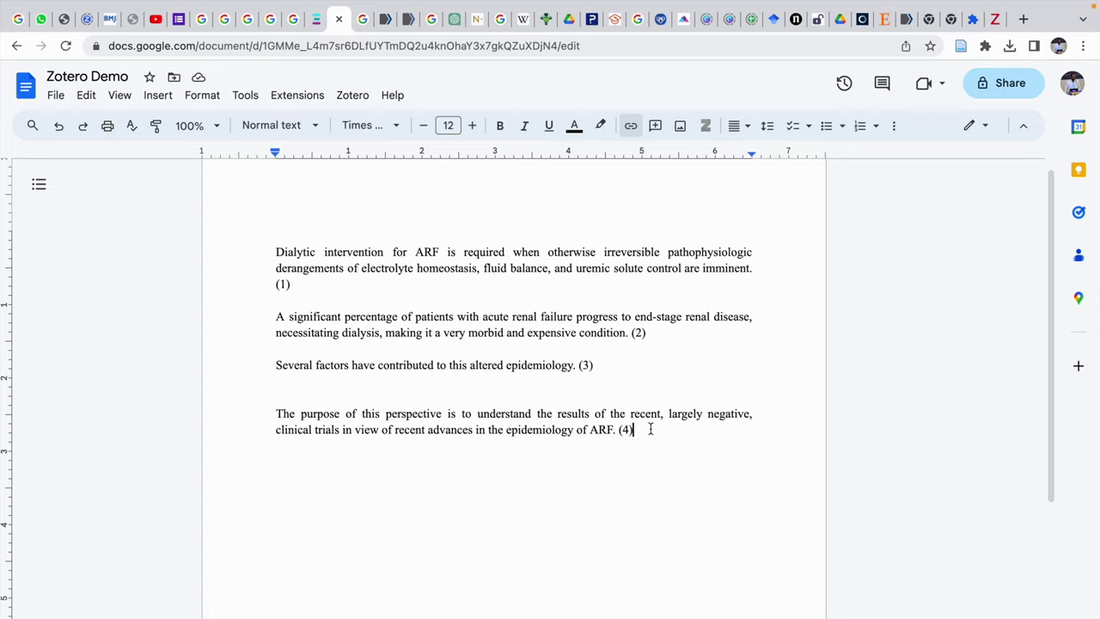
key("Return")
Type a 'References:' heading, insert the Zotero bibliography, and open Document Preferences.
key("Return")
type("References:")
key("Return")
left_click(352, 95)
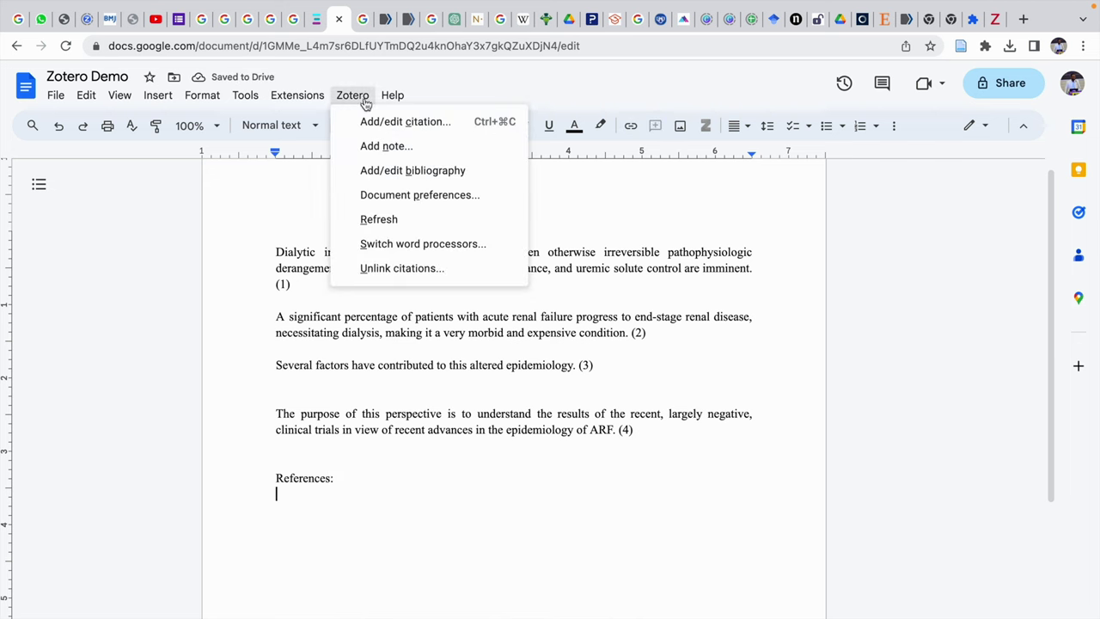
left_click(381, 170)
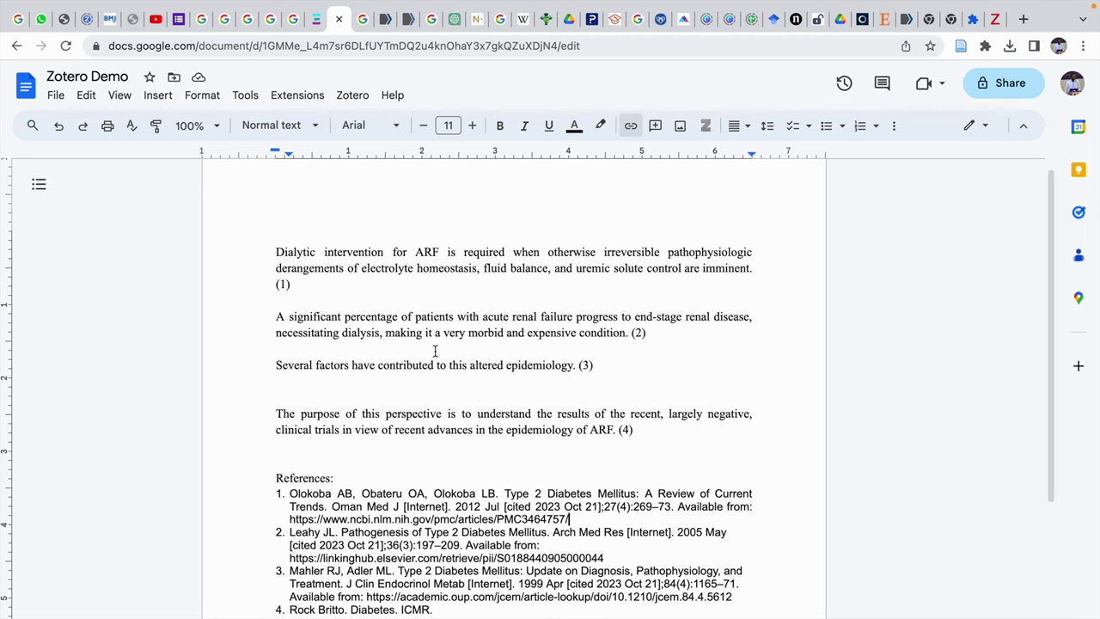
left_click(352, 95)
left_click(386, 196)
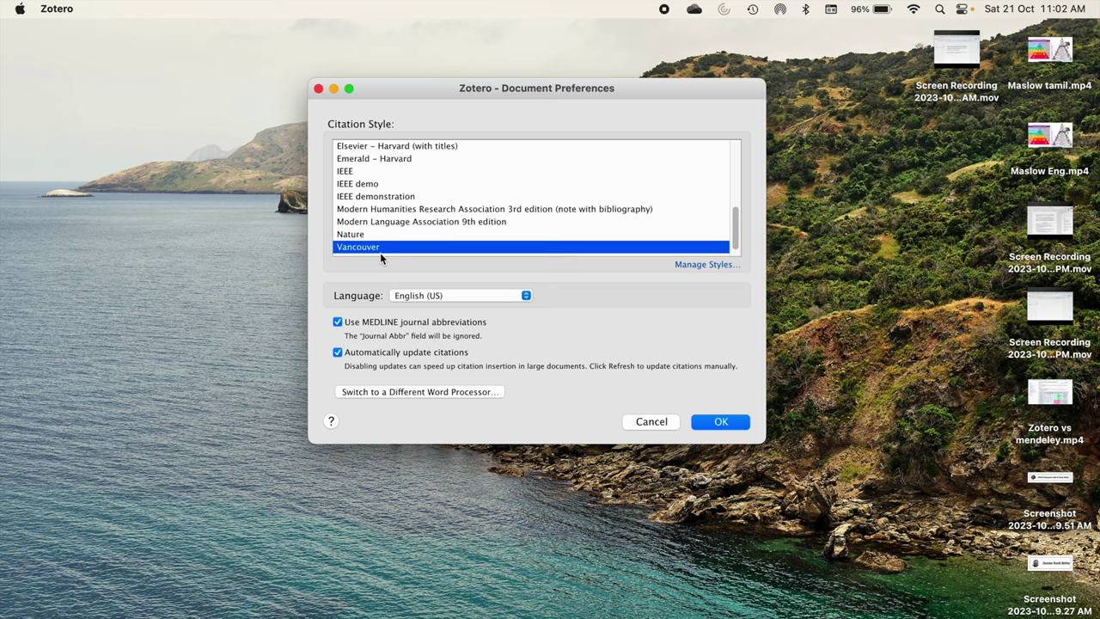
Replace Vancouver with American Psychological Association (APA) 7th edition as the citation style and apply it.
scroll(410, 215, "up", 10)
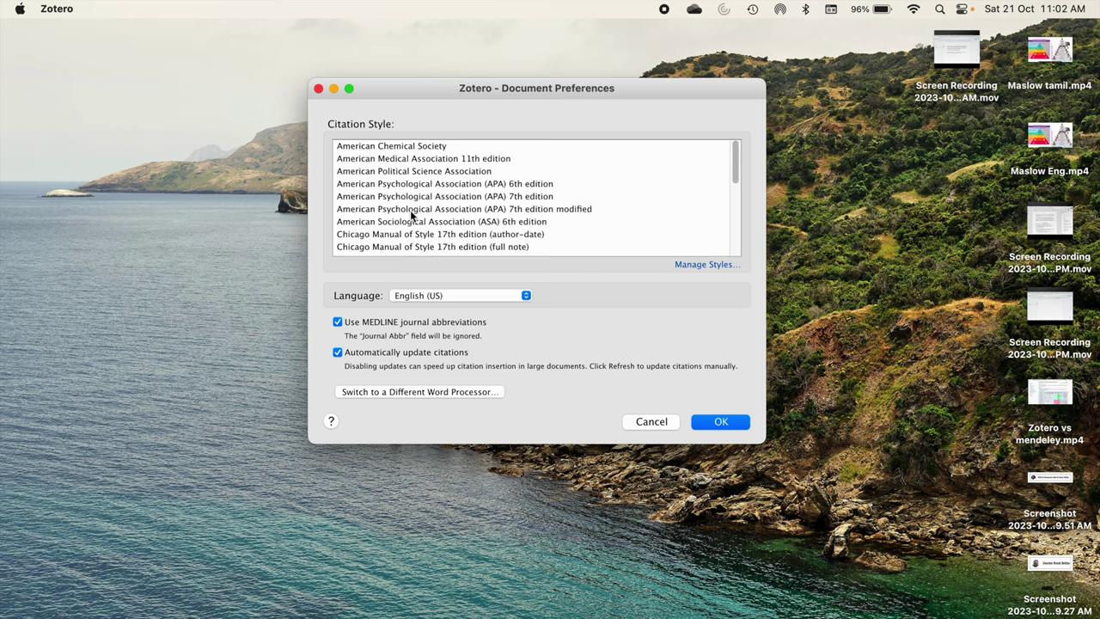
scroll(410, 215, "down", 1)
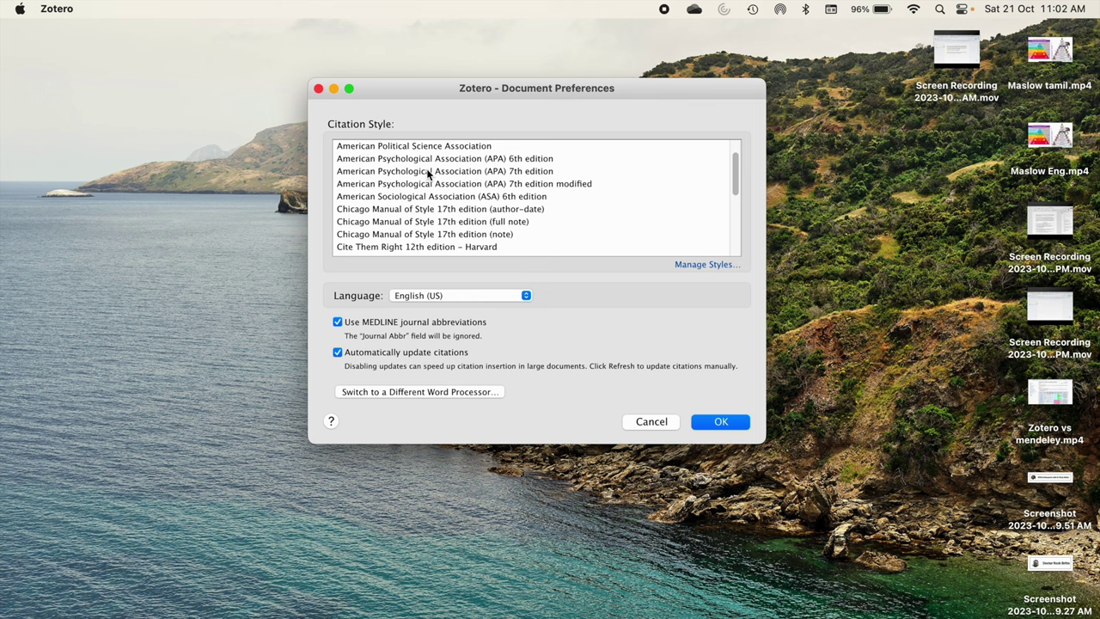
left_click(427, 172)
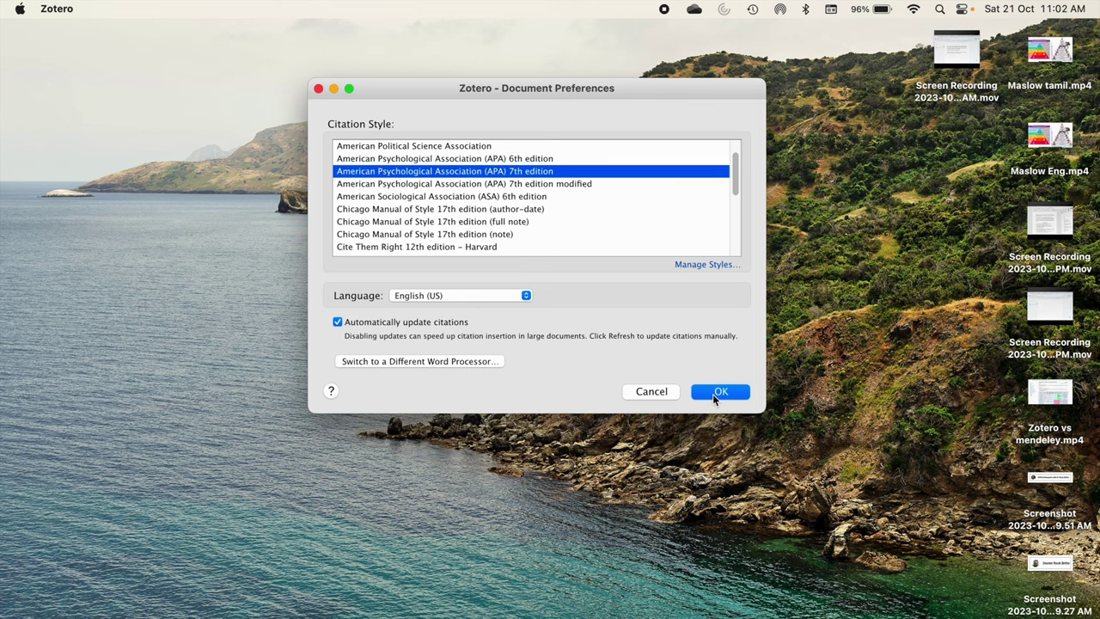
left_click(713, 394)
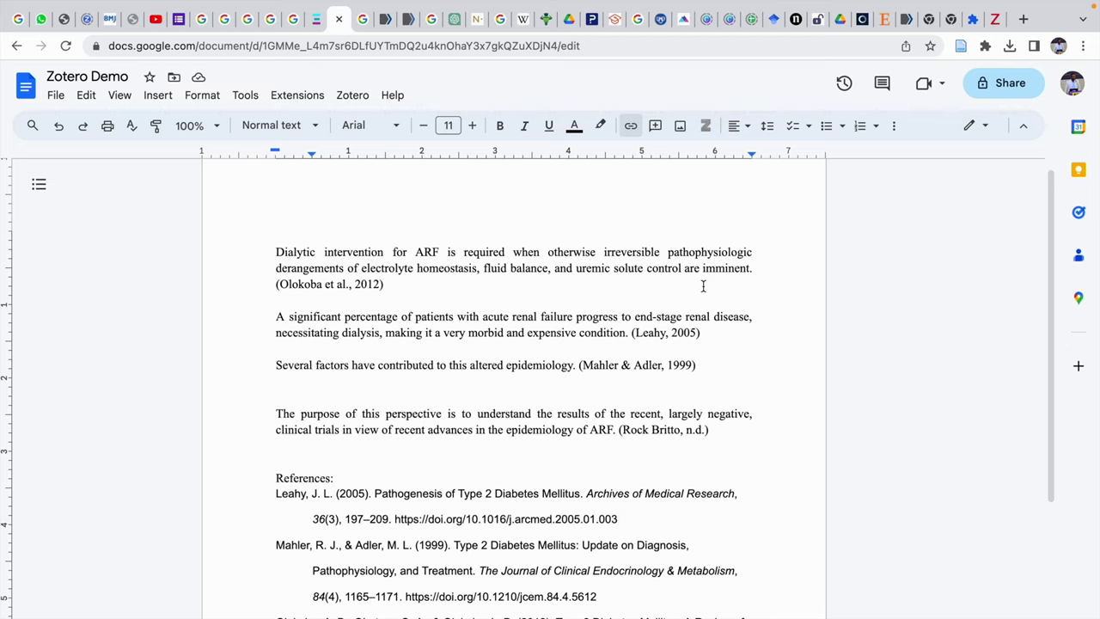
Cut the 'Several factors' sentence with its Mahler & Adler citation and paste it before 'A significant…'.
scroll(703, 286, "down", 3)
scroll(702, 286, "up", 2)
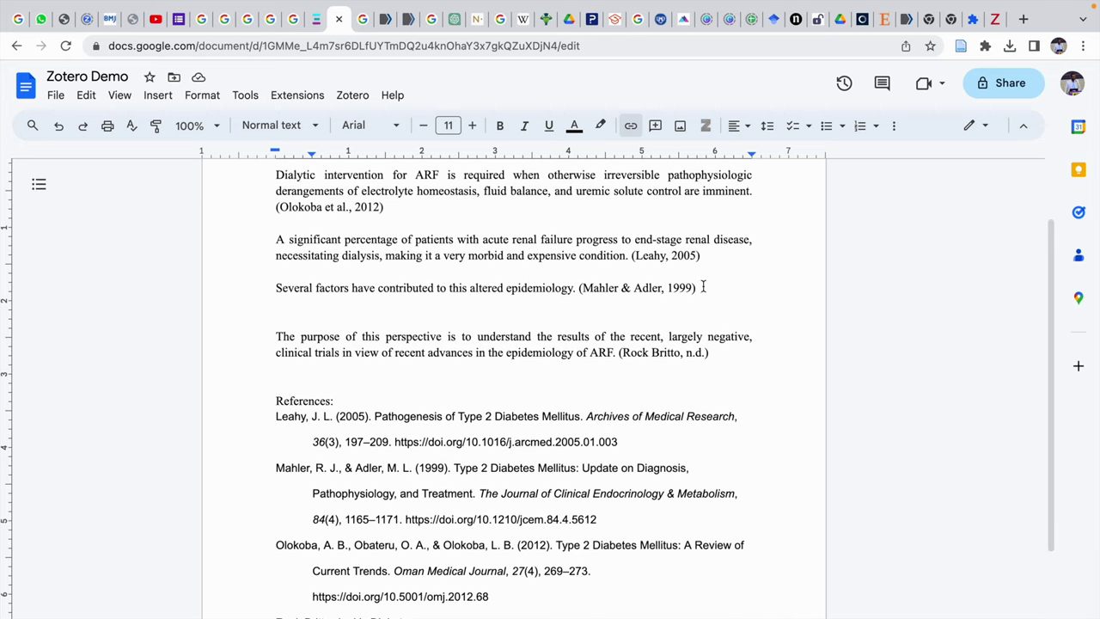
left_click_drag(710, 308, 576, 306)
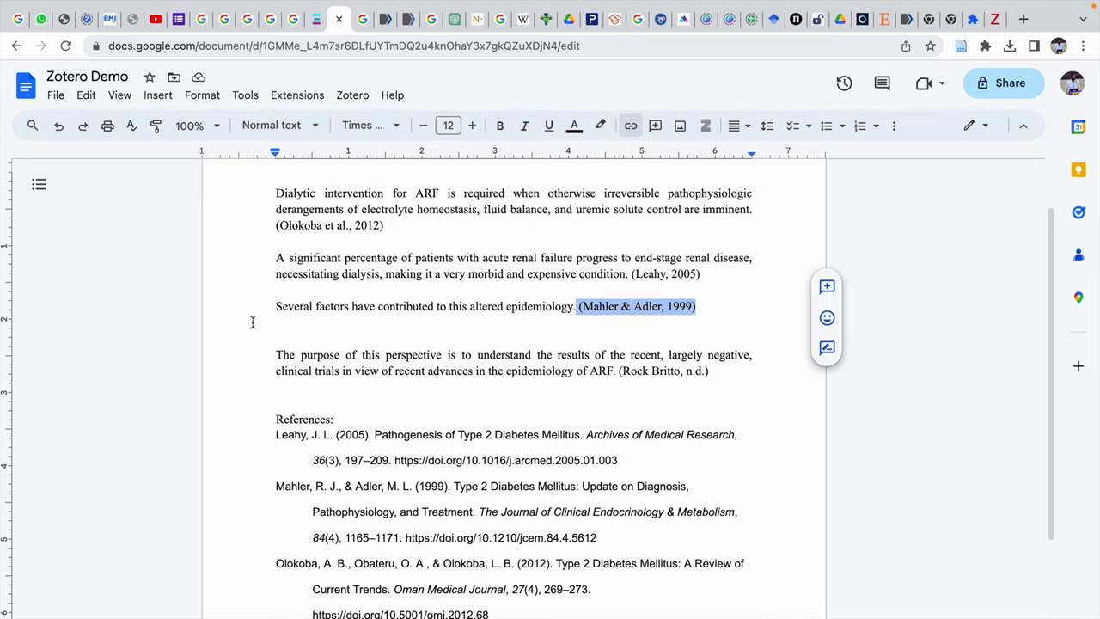
left_click_drag(237, 311, 742, 306)
key("ctrl+x")
left_click(276, 261)
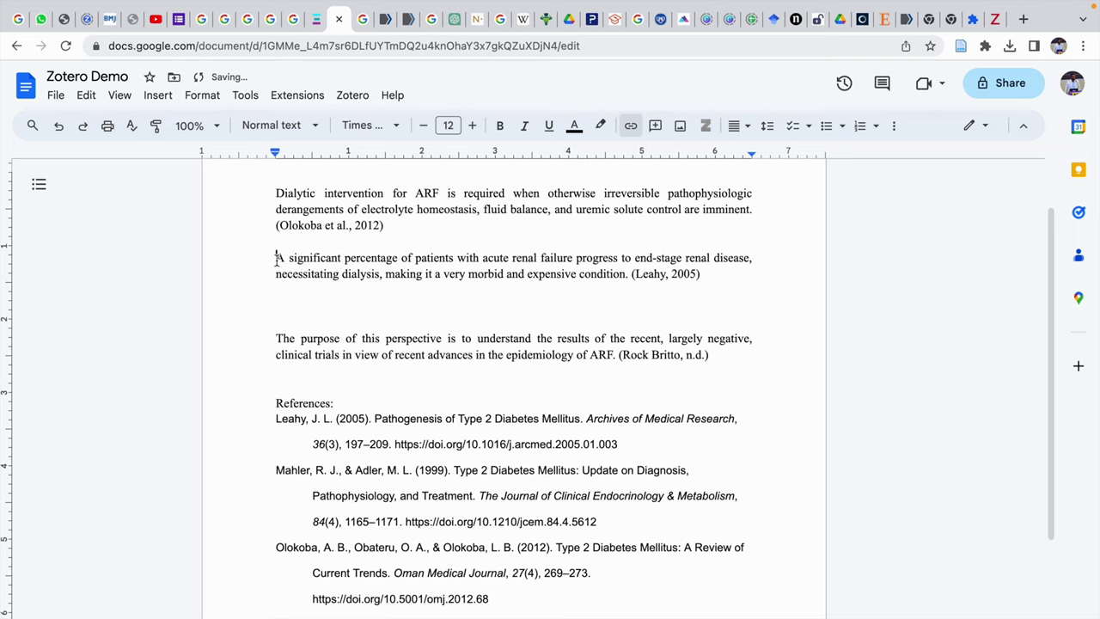
key("ctrl+v")
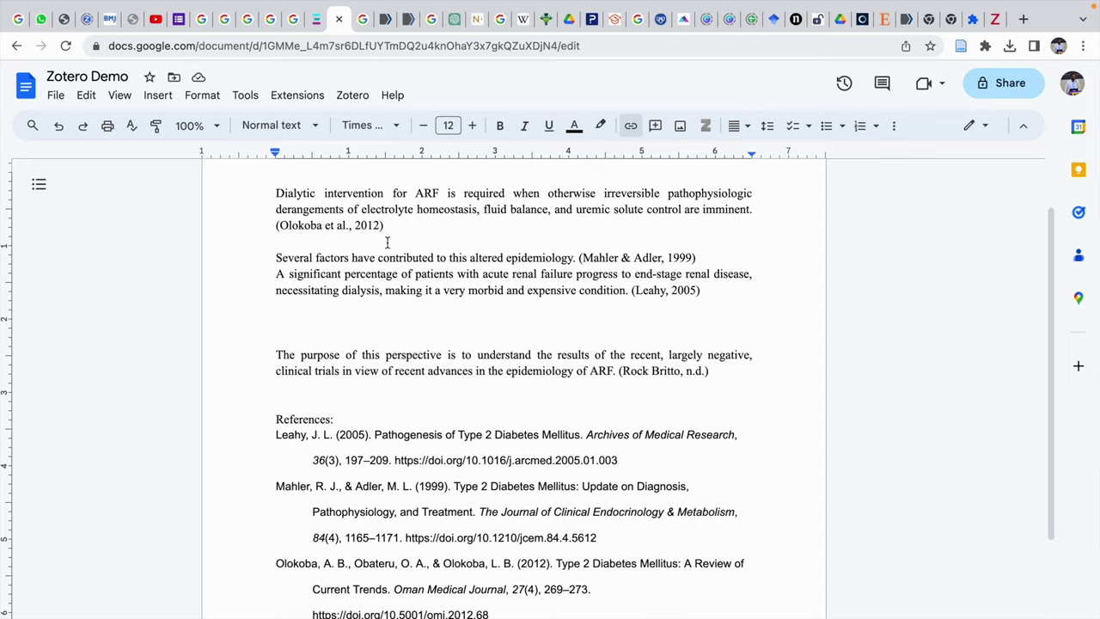
left_click(353, 95)
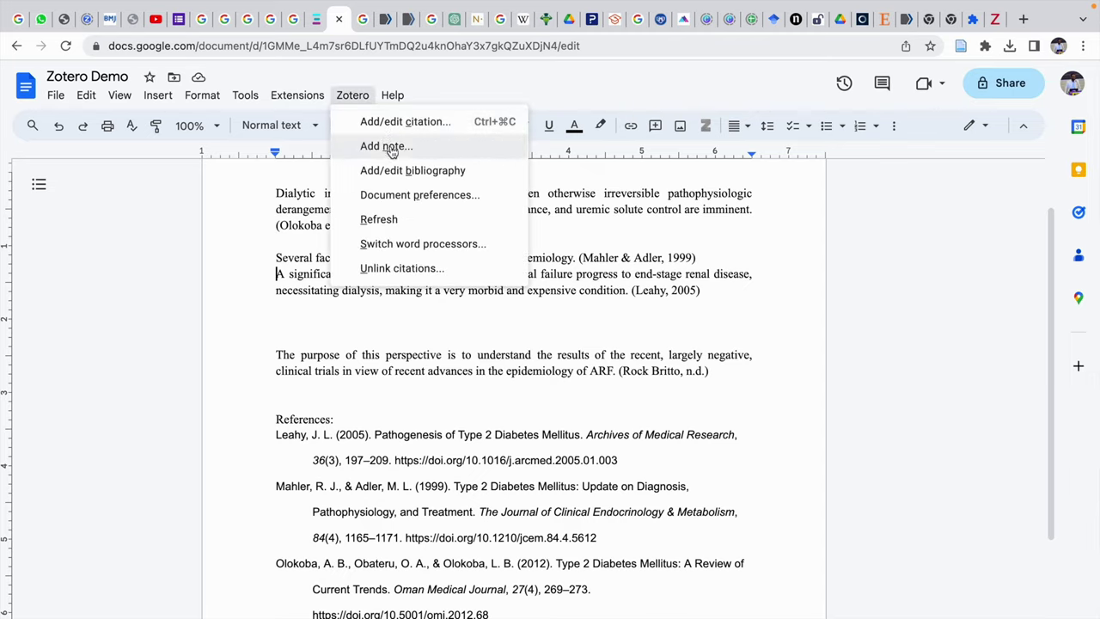
Go from Document Preferences to Manage Styles, listing installed styles such as IEEE, Nature, MLA and Vancouver.
left_click(401, 195)
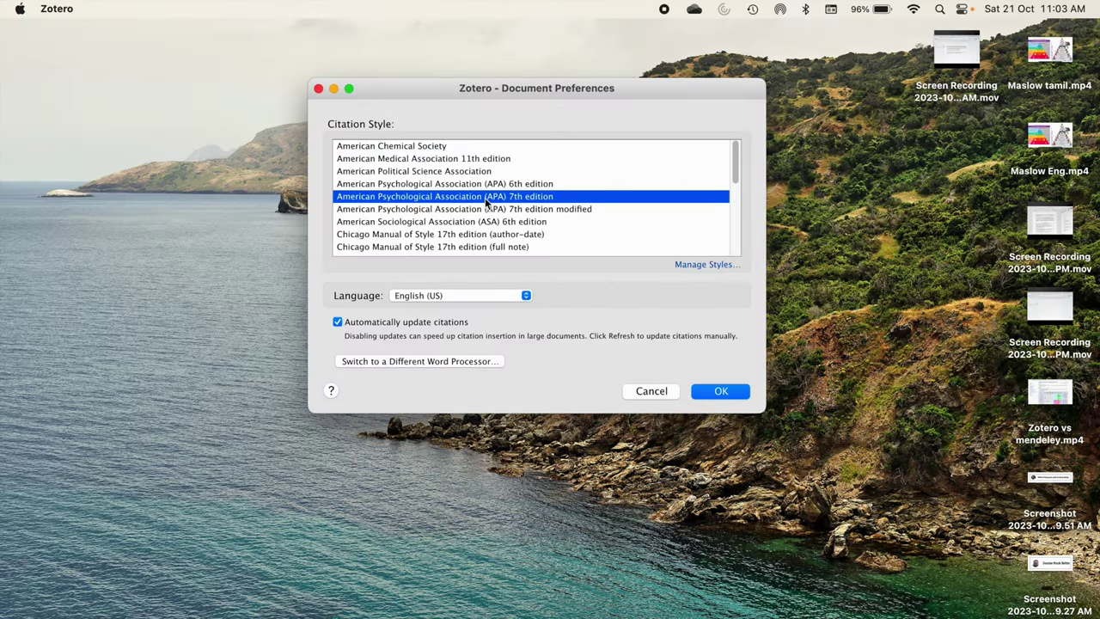
scroll(486, 202, "down", 2)
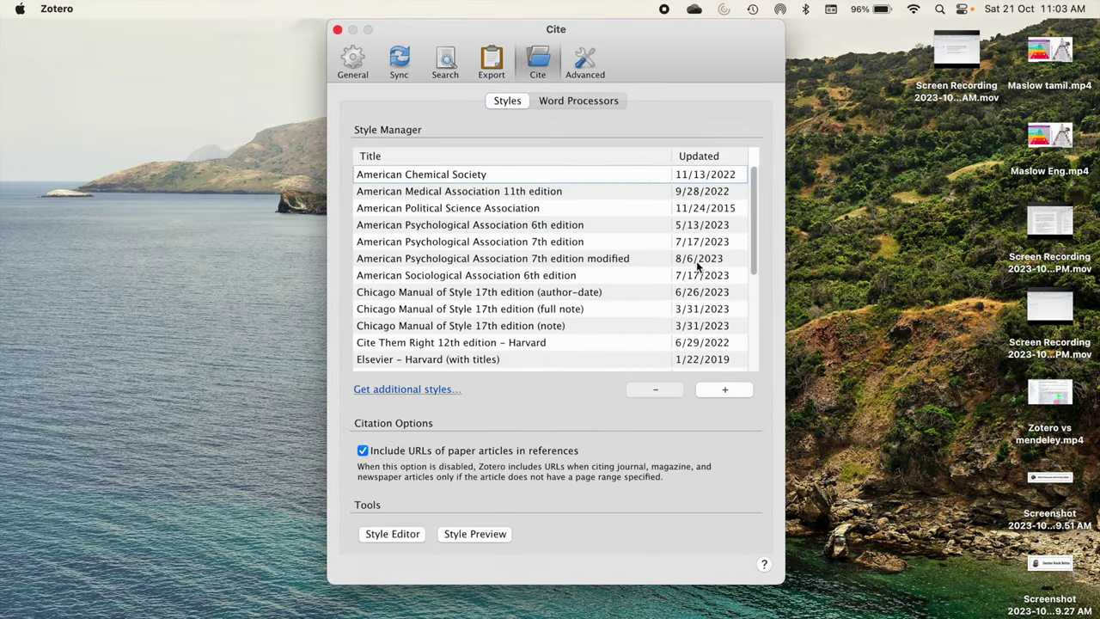
scroll(526, 361, "down", 5)
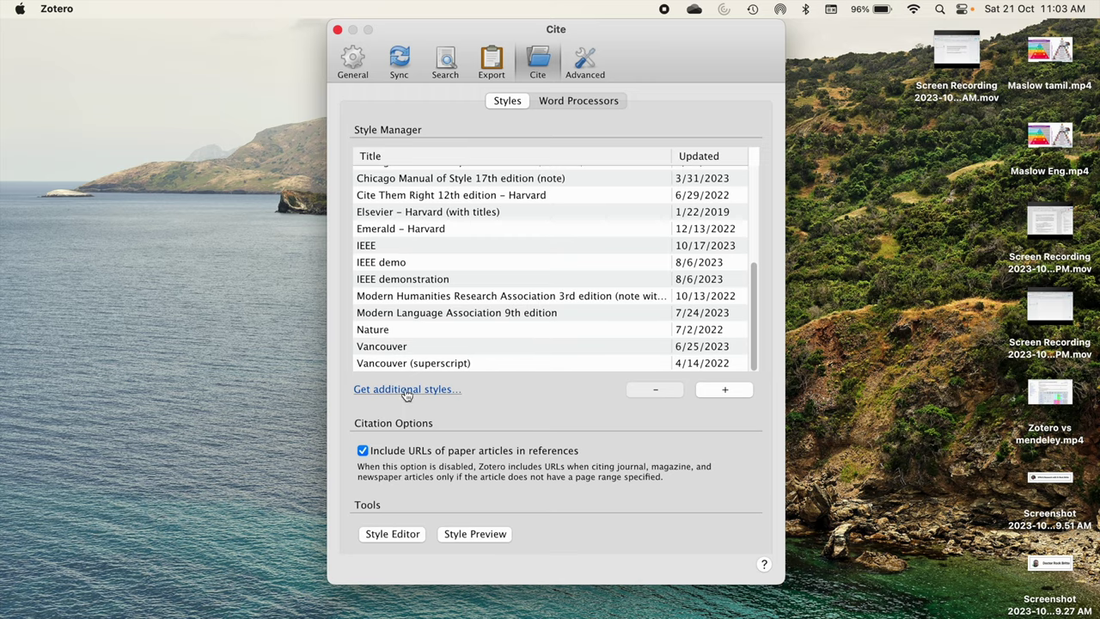
left_click(406, 390)
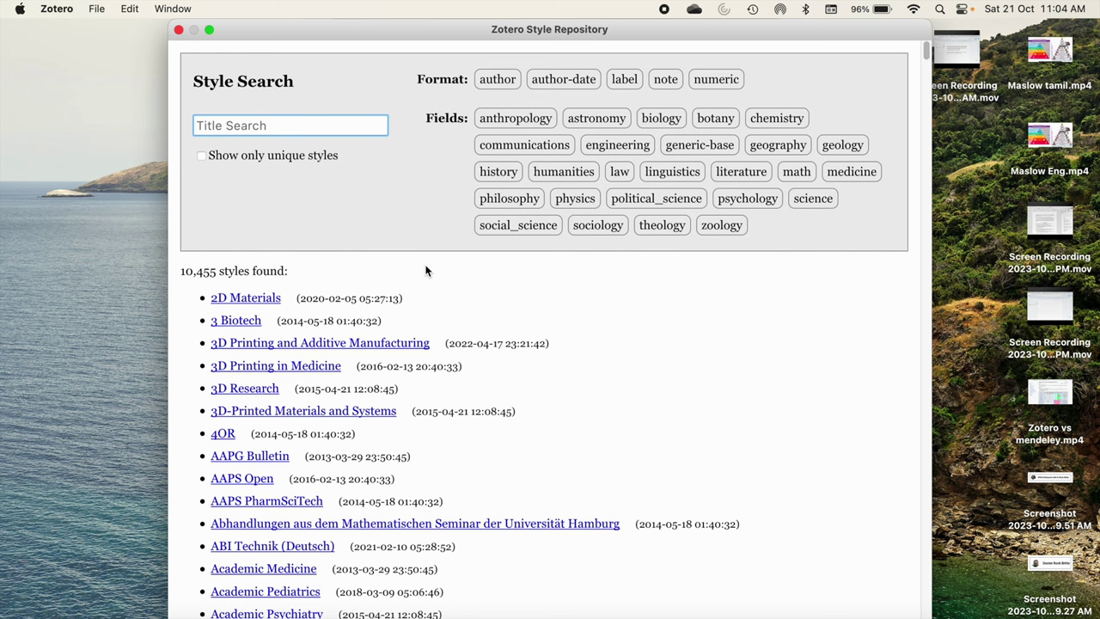
Scroll through the Zotero Style Repository's list of 10,455 available citation styles.
scroll(426, 271, "down", 7)
scroll(425, 271, "up", 3)
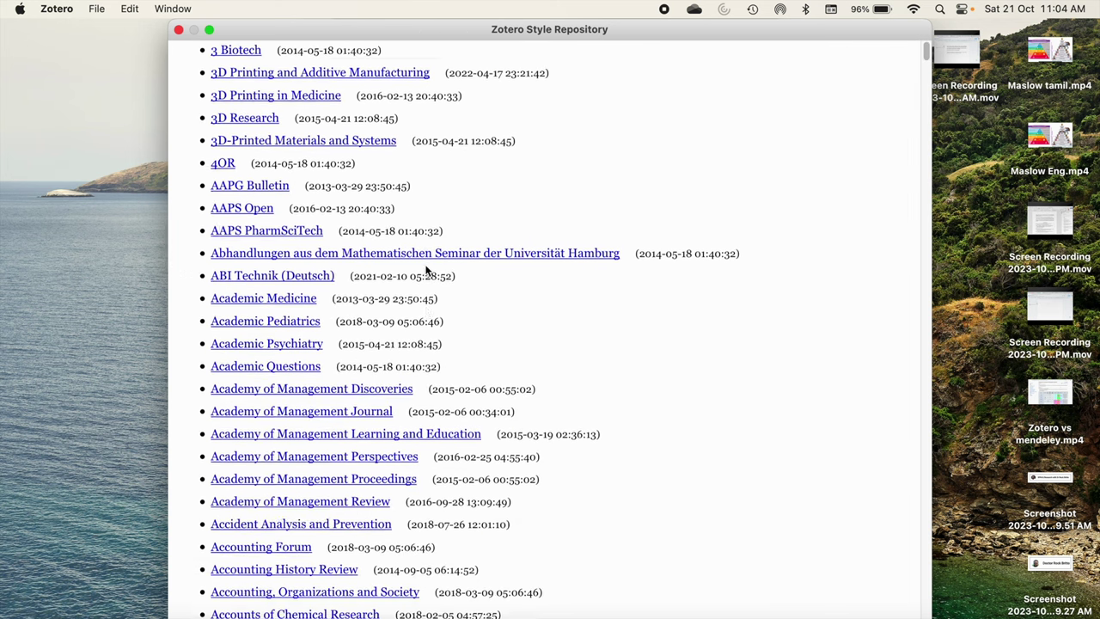
scroll(425, 271, "up", 4)
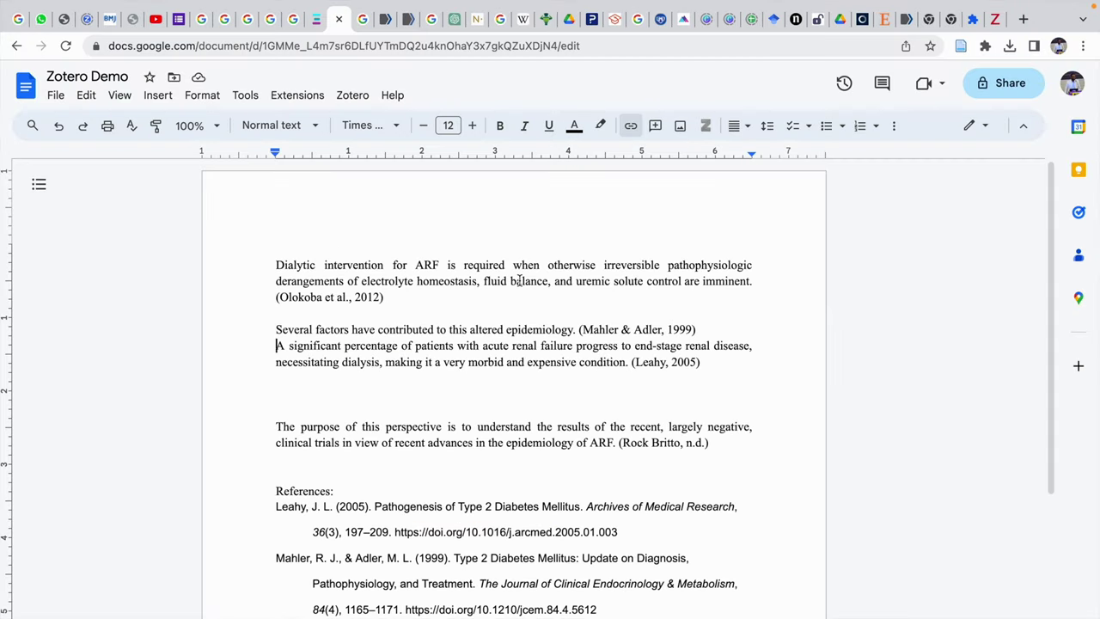
scroll(518, 278, "down", 1)
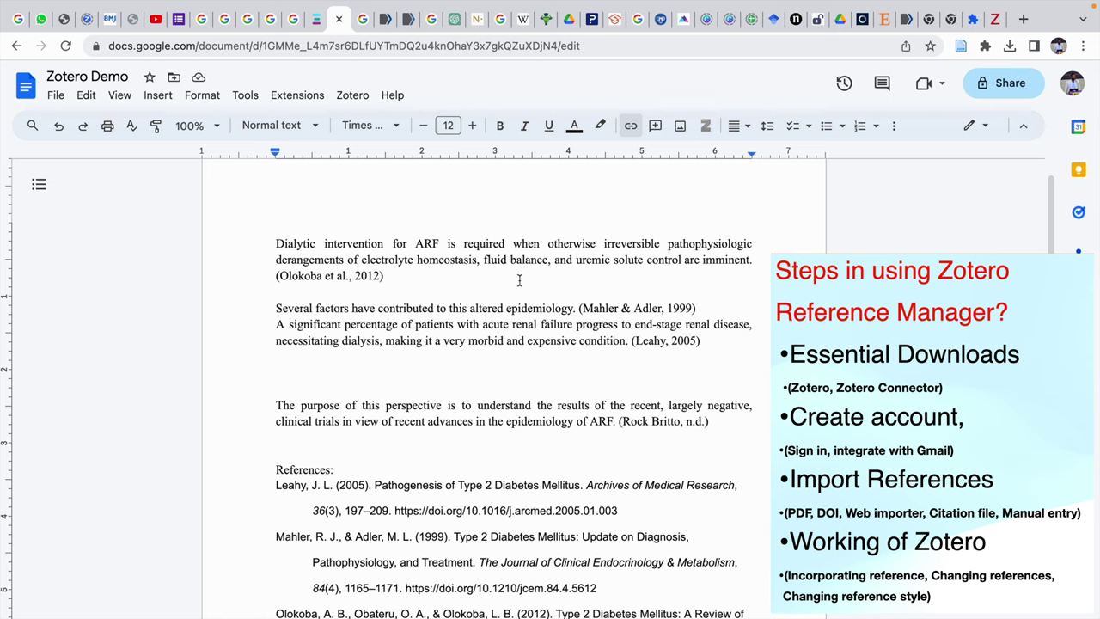
scroll(518, 280, "down", 1)
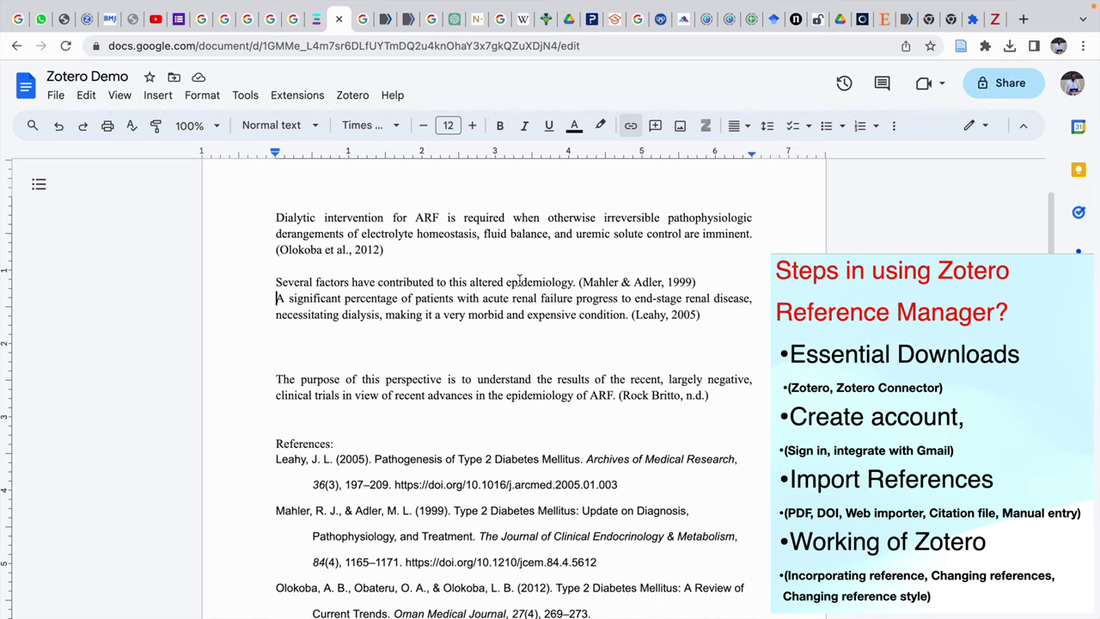